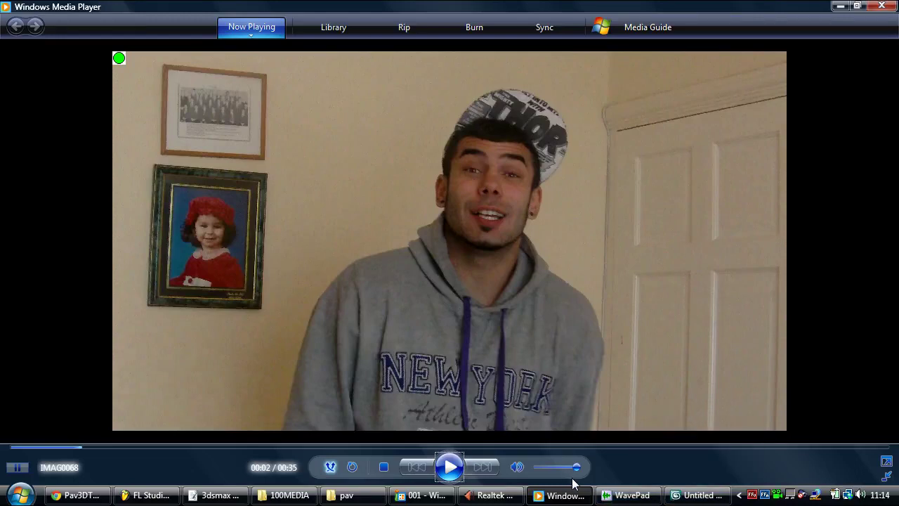
Browse the Photo Gallery portfolio images, zooming and panning around the Utopia London 2100 image.
mouse_move(420, 498)
left_click(420, 497)
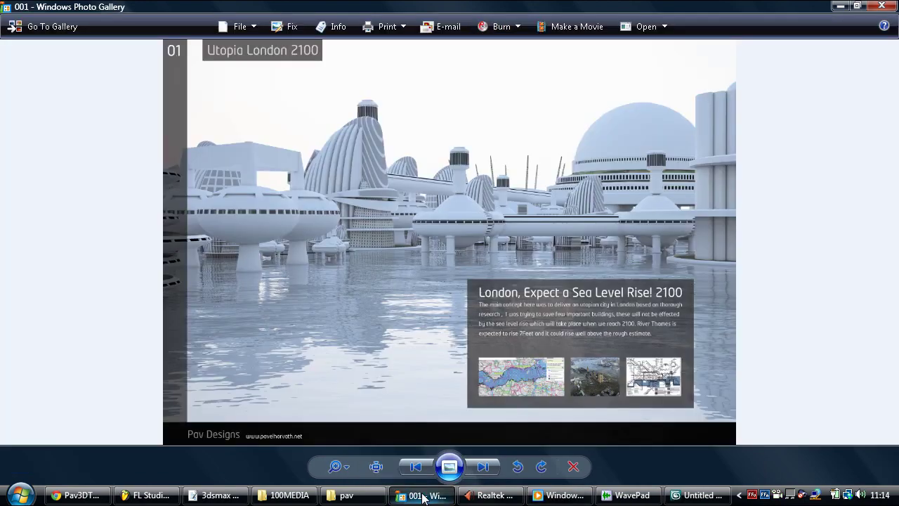
key("Right")
key("Right")
key("Right")
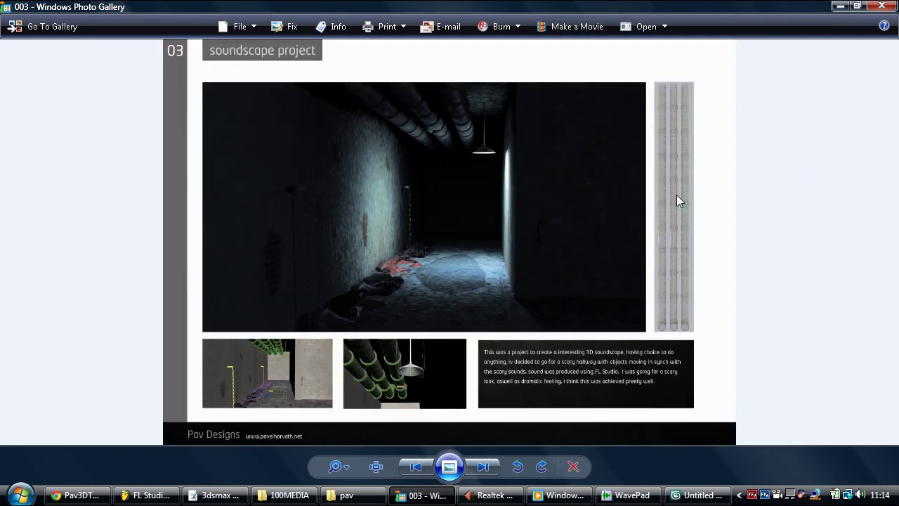
key("Left")
key("Left")
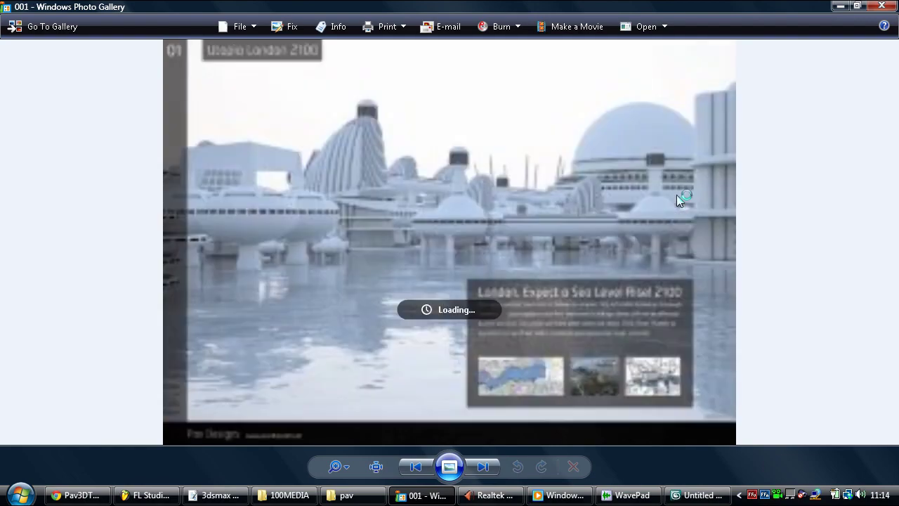
key("Right")
key("Left")
scroll(586, 200, "up", 5)
left_click_drag(585, 200, 371, 395)
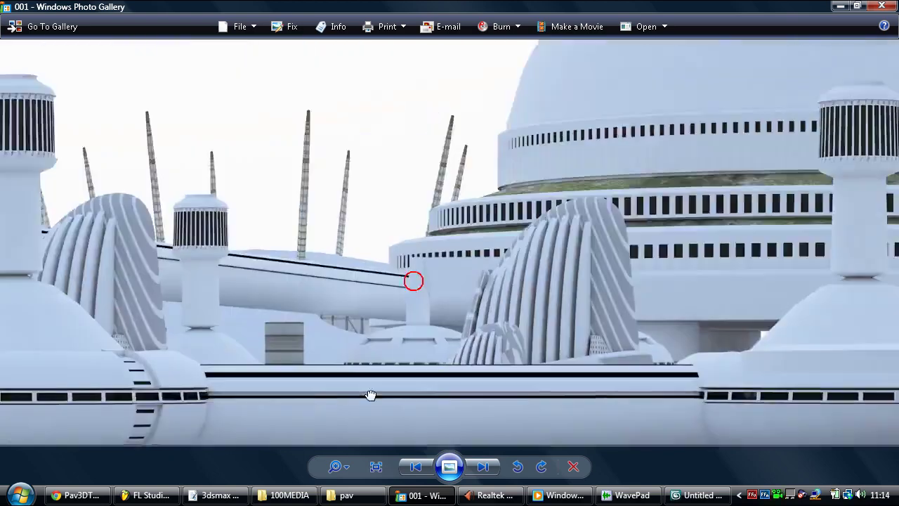
scroll(565, 287, "down", 5)
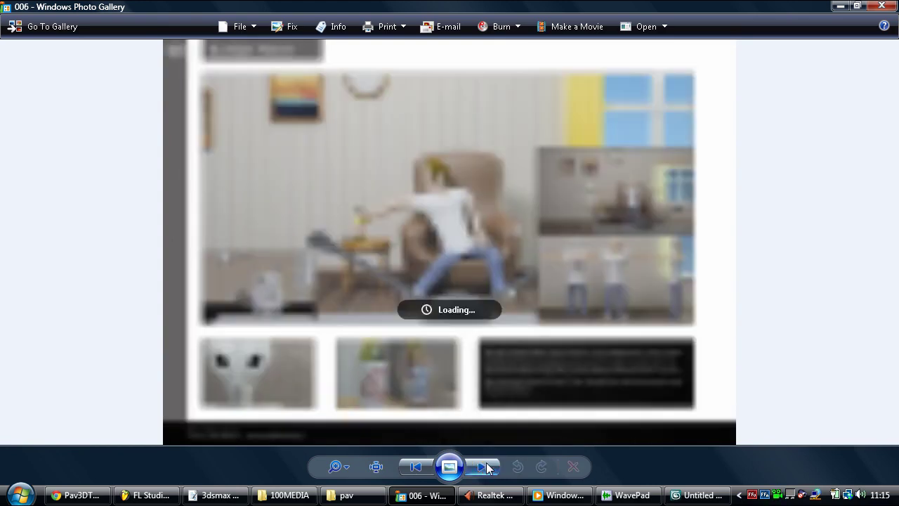
Page ahead through the 3D sculpture and Cartier watches images, then bring 3ds Max back.
left_click(486, 466)
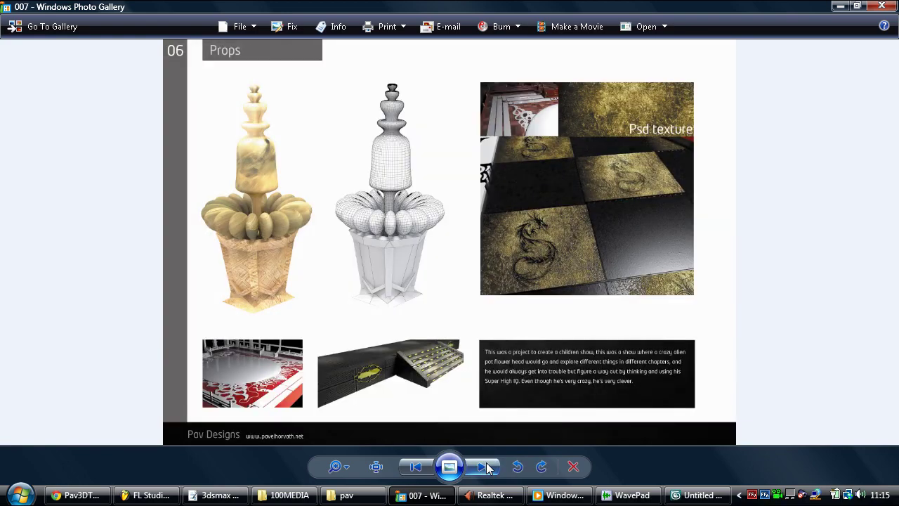
left_click(488, 467)
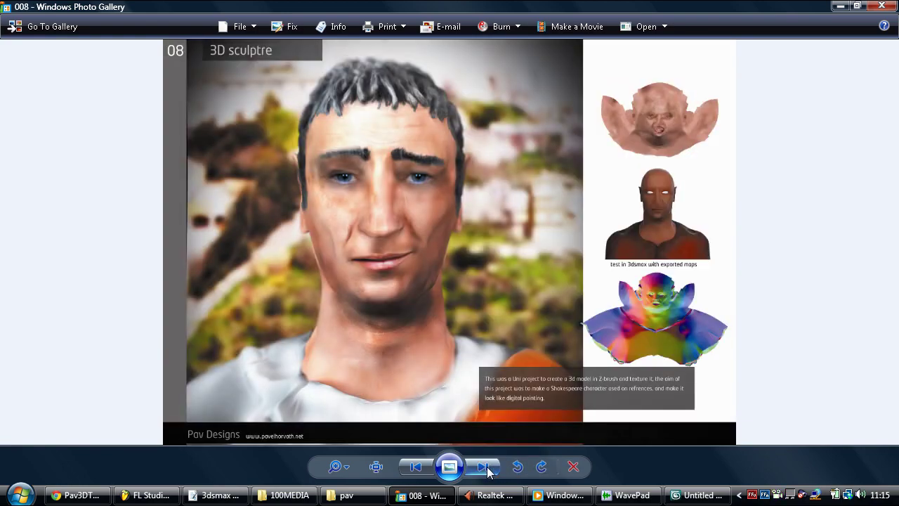
left_click(487, 466)
scroll(337, 262, "up", 5)
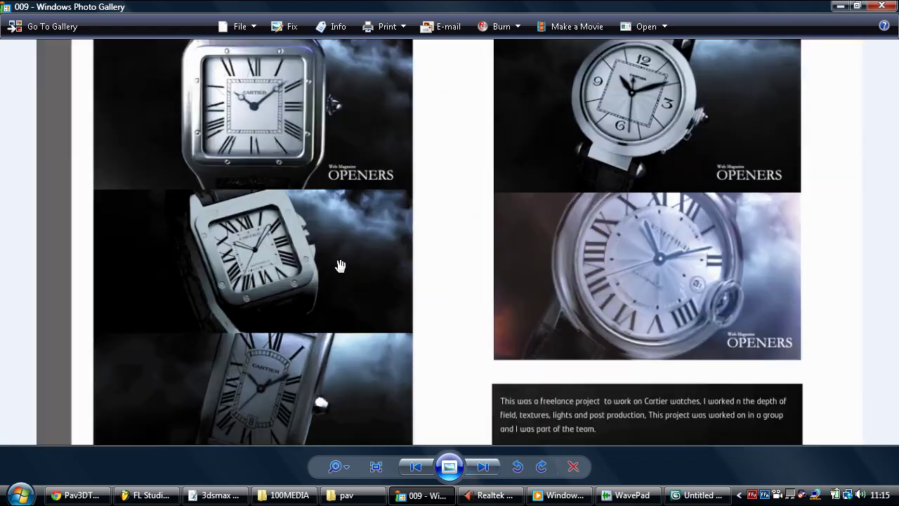
left_click(709, 493)
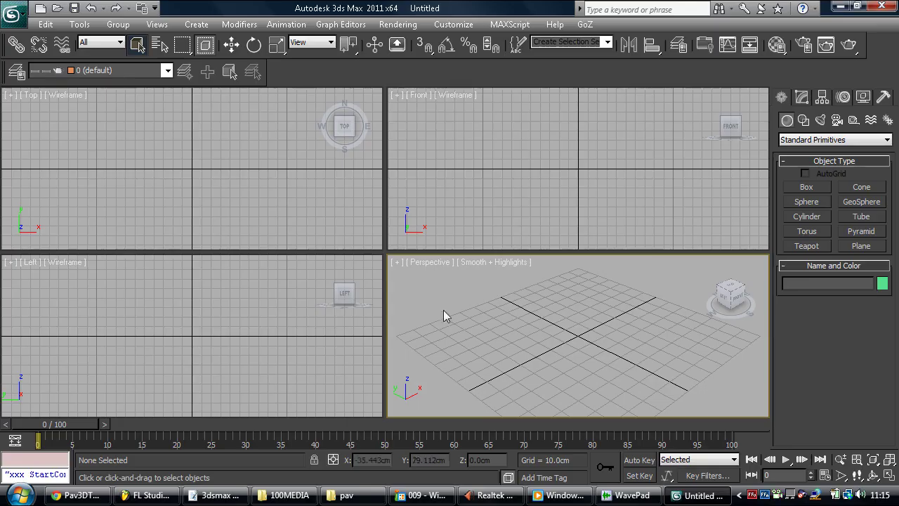
Zoom the Works tutorial list to 140%, highlight 'Layout & Interface', then return to 3ds Max.
left_click(218, 494)
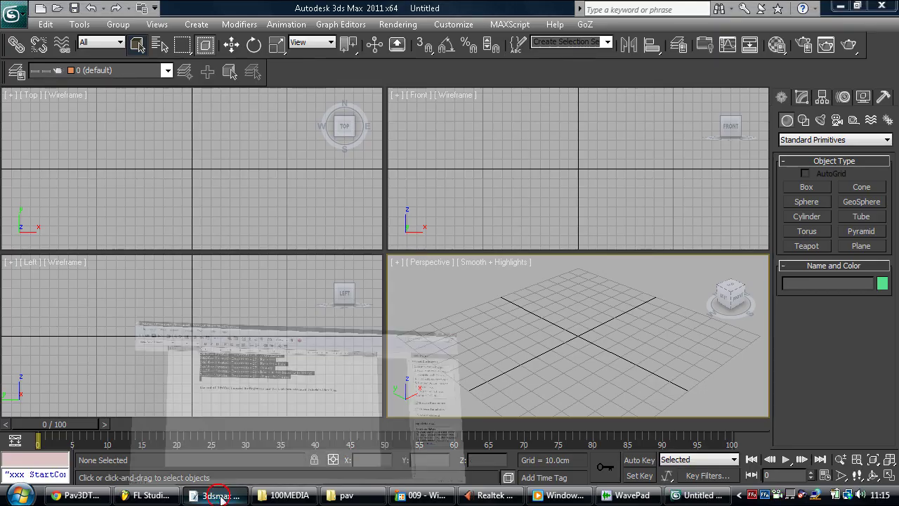
scroll(365, 222, "up", 10)
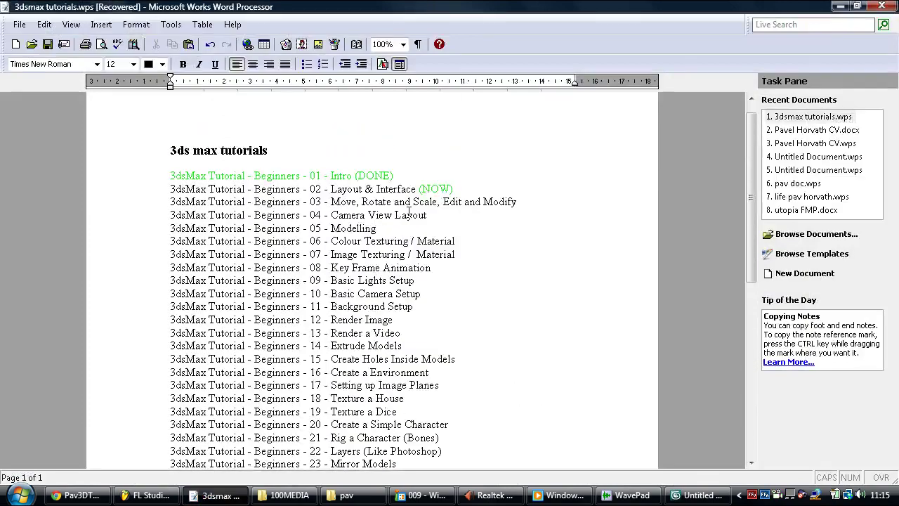
scroll(423, 208, "up", 2, "ctrl")
scroll(424, 209, "up", 1, "ctrl")
left_click_drag(749, 330, 748, 243)
left_click_drag(341, 188, 462, 187)
left_click(530, 188)
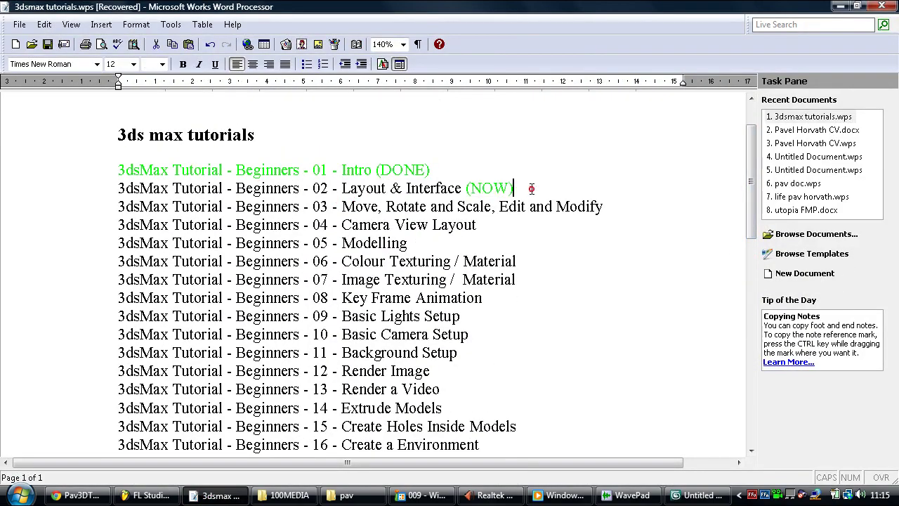
left_click(697, 495)
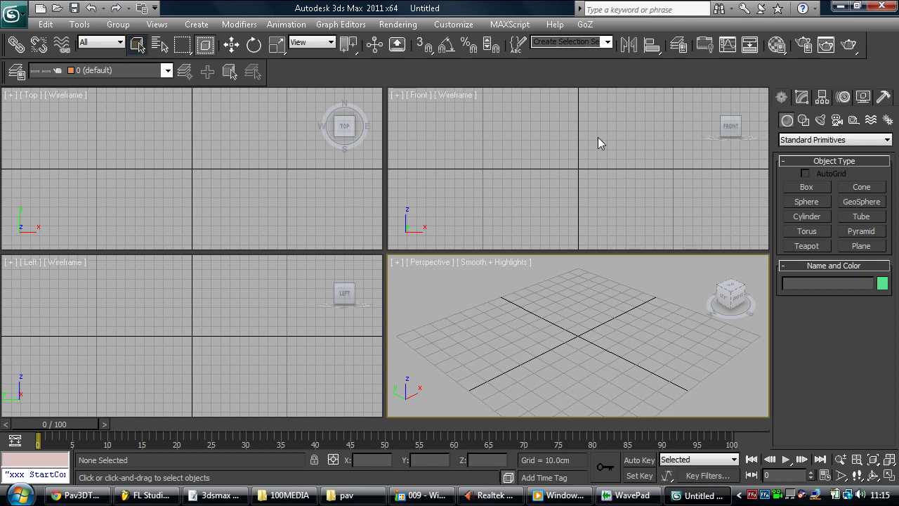
left_click(453, 24)
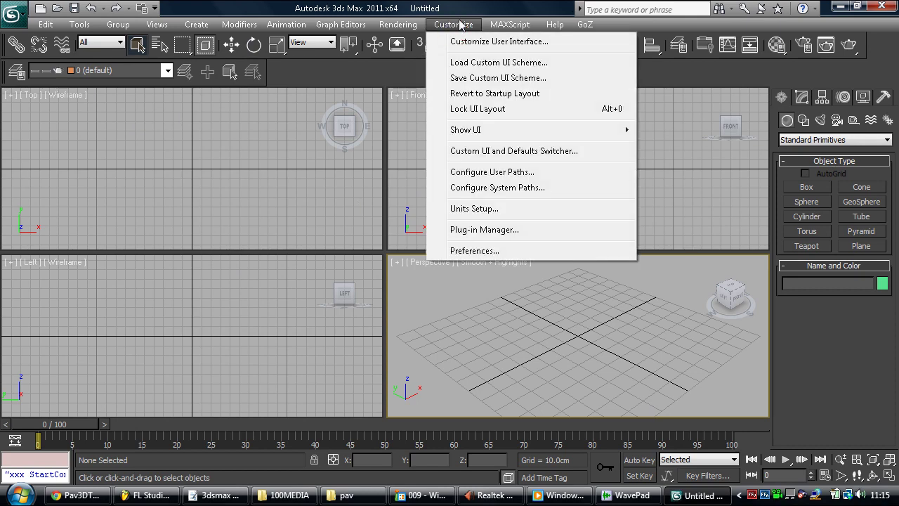
mouse_move(489, 135)
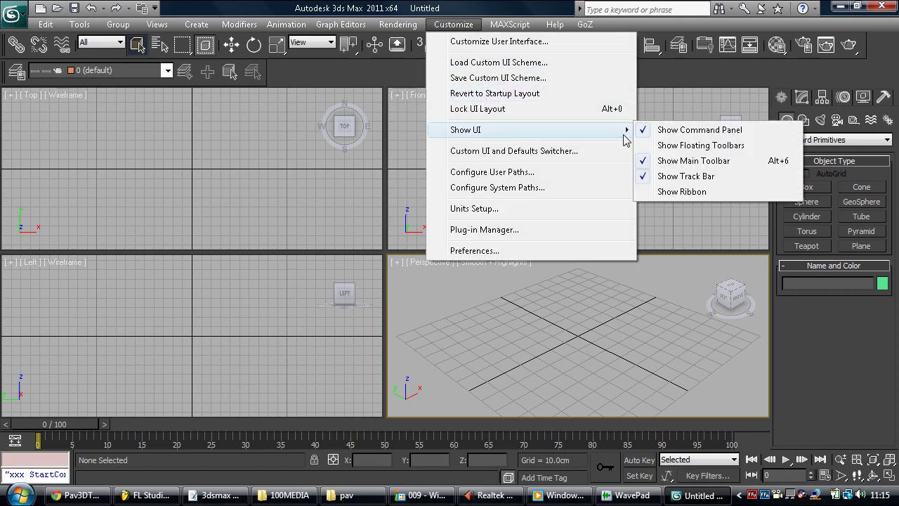
left_click(686, 130)
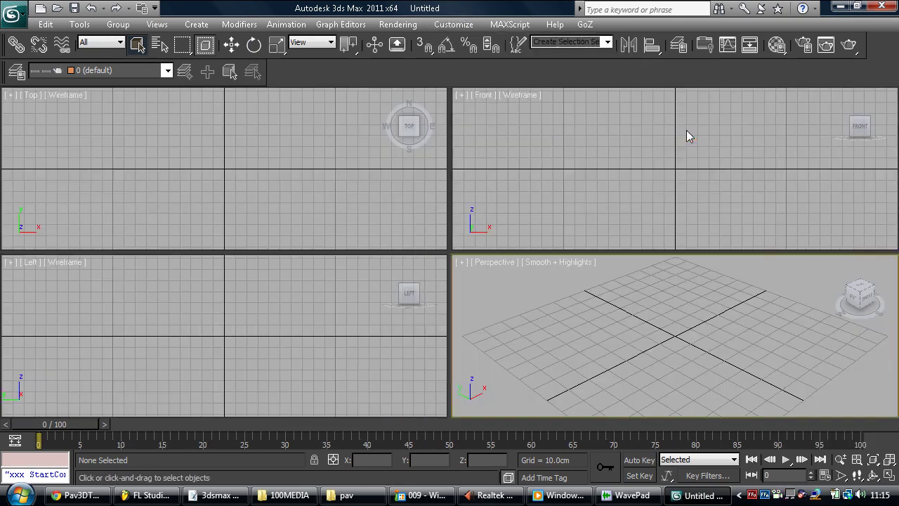
left_click(453, 24)
mouse_move(452, 128)
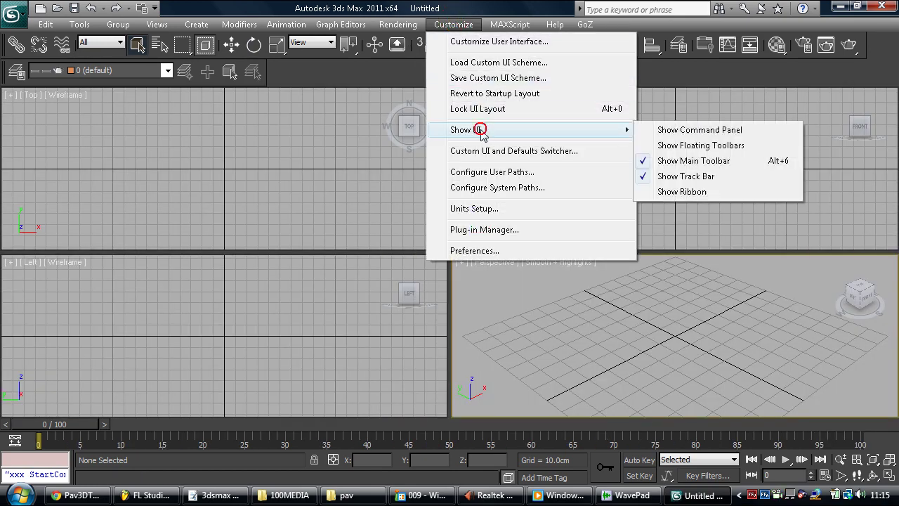
left_click(686, 132)
left_click(454, 26)
mouse_move(478, 131)
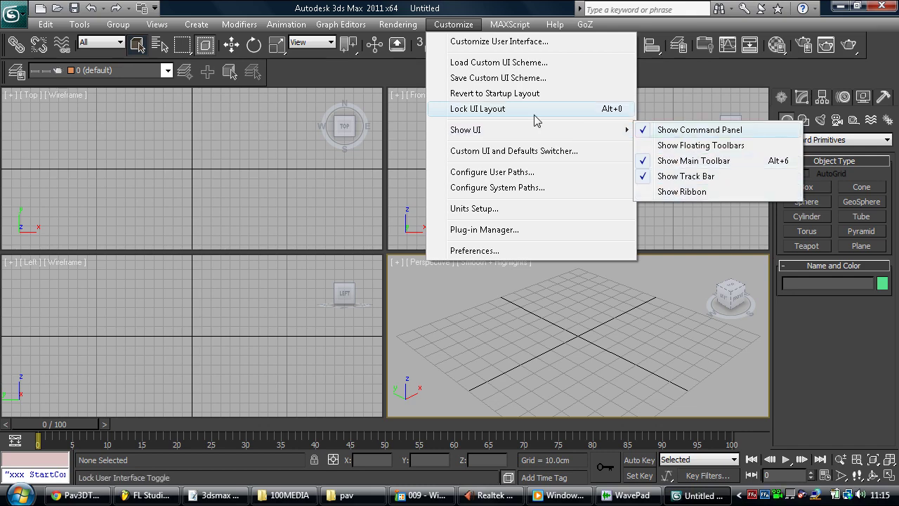
left_click(505, 111)
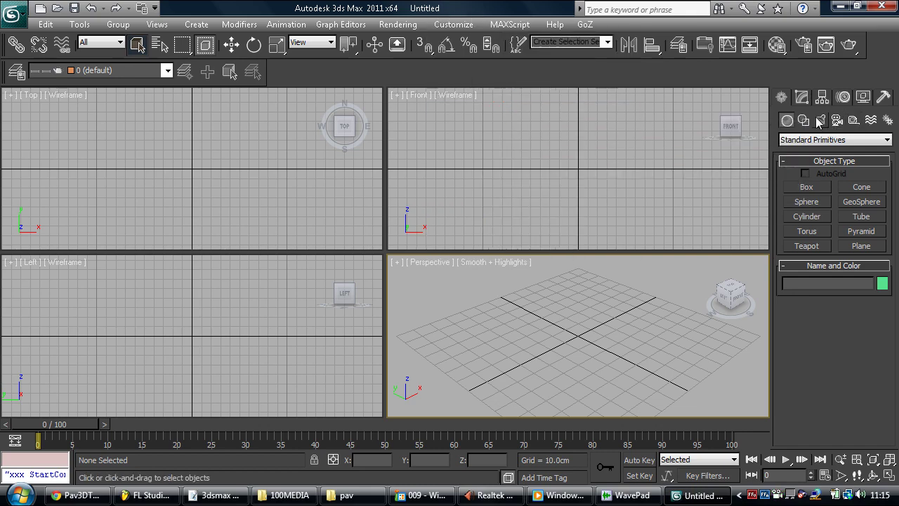
left_click_drag(770, 128, 798, 140)
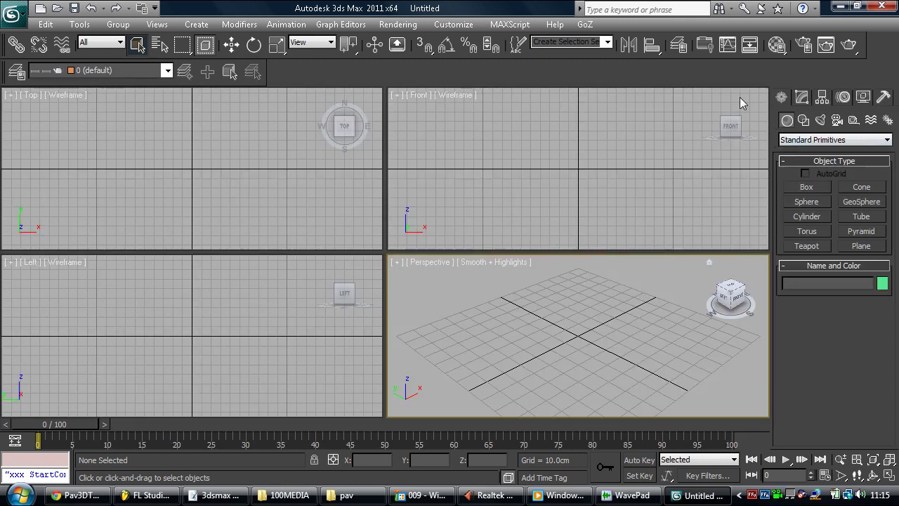
left_click(456, 24)
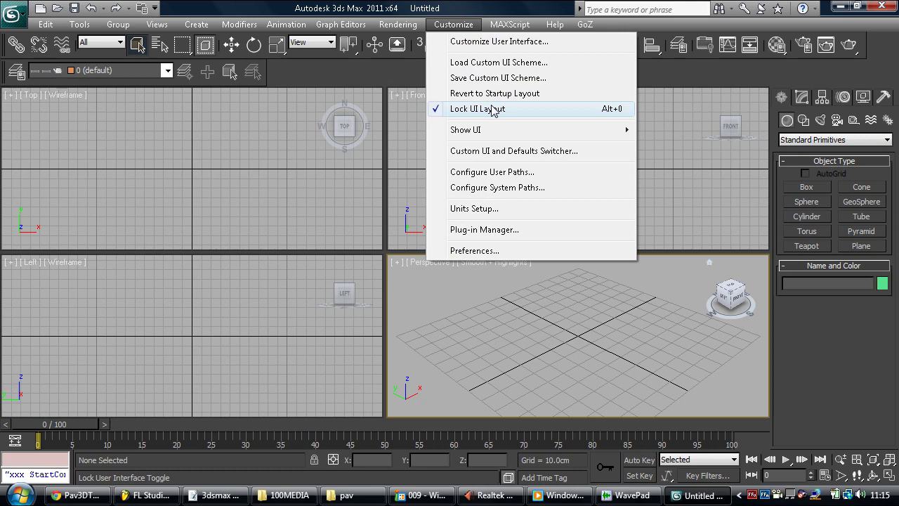
left_click(491, 109)
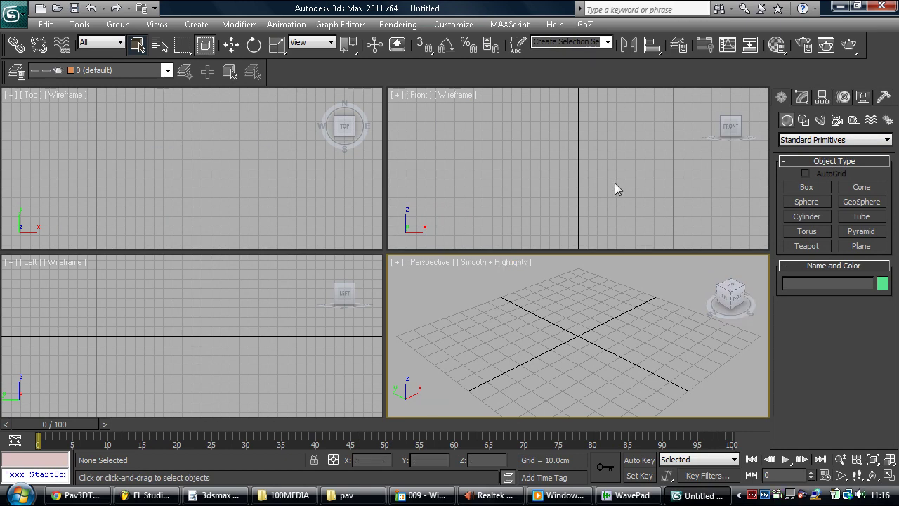
Create a box in the Perspective view by dragging out its base and setting its height.
left_click(807, 187)
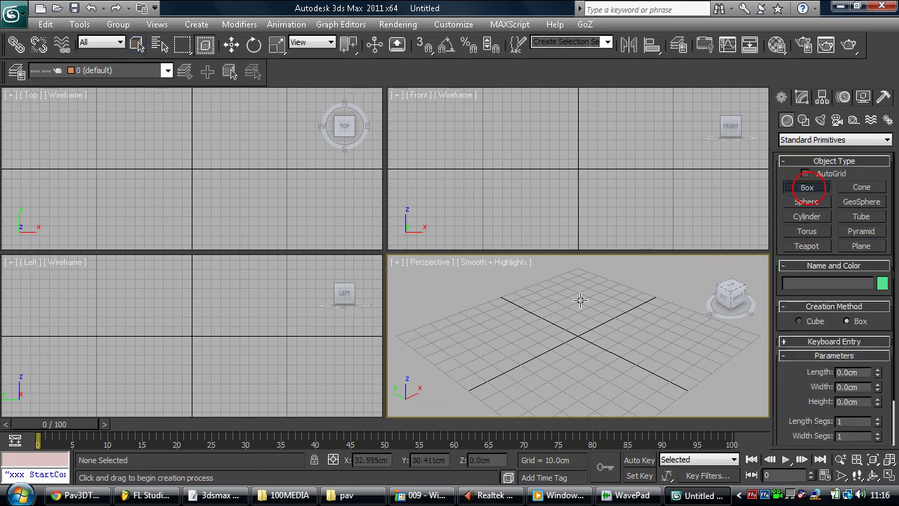
left_click_drag(553, 321, 663, 327)
left_click(664, 280)
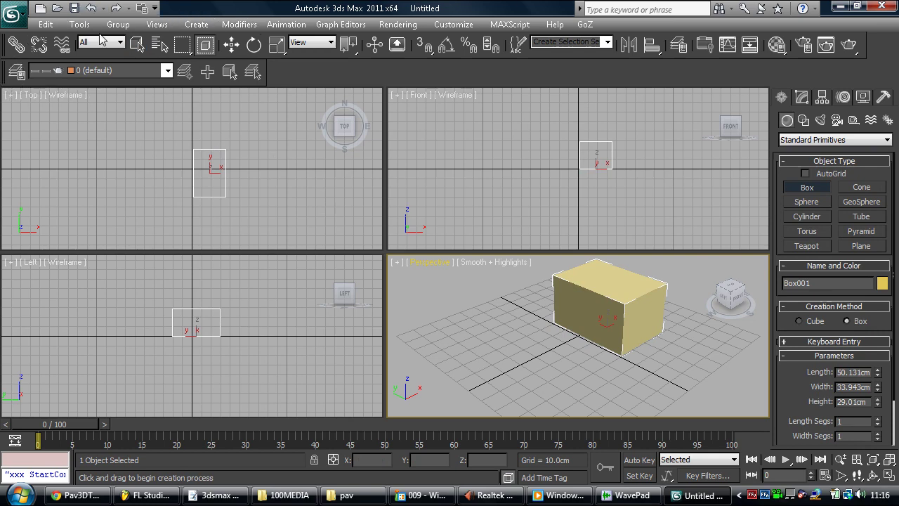
Switch to Select and Move and make the Top viewport active.
left_click(233, 45)
right_click(11, 102)
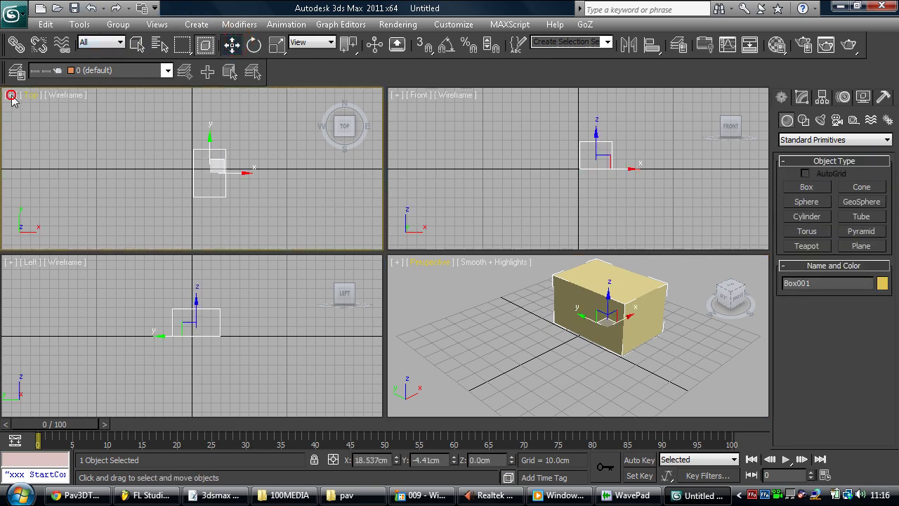
left_click(11, 102)
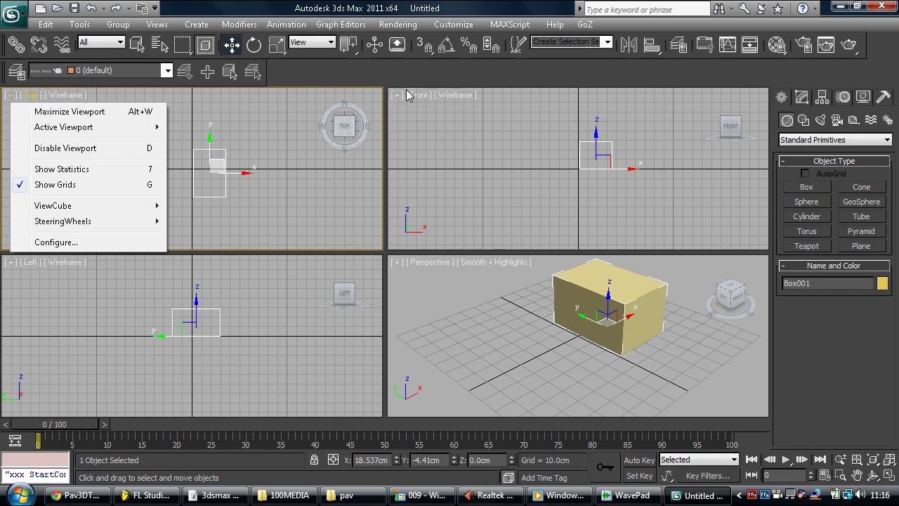
left_click(436, 84)
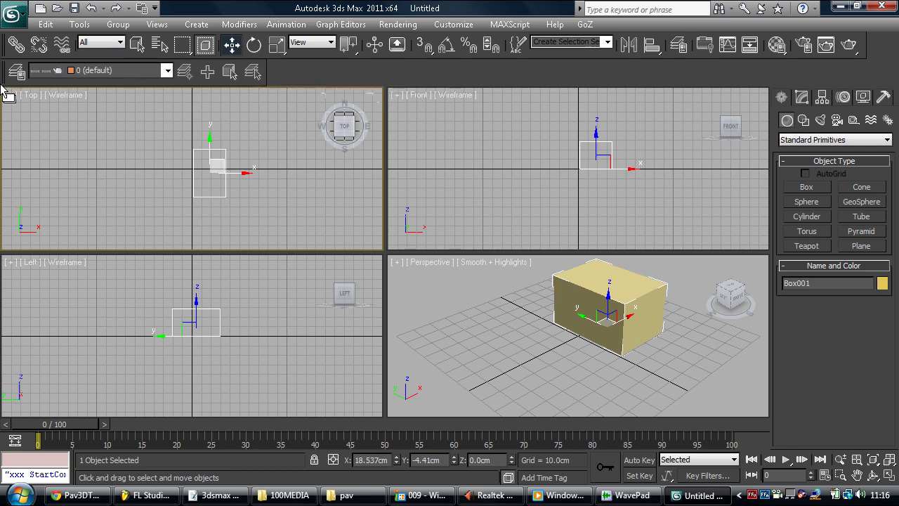
left_click(238, 24)
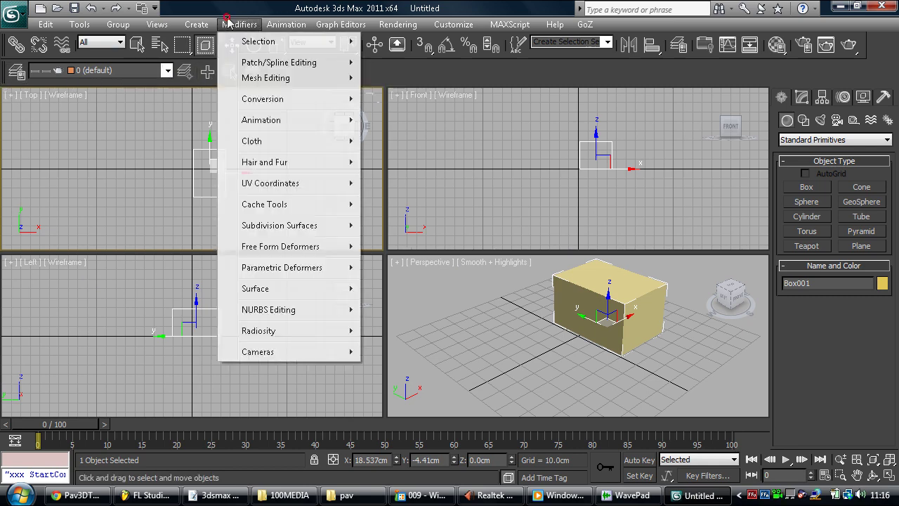
mouse_move(158, 24)
left_click(167, 24)
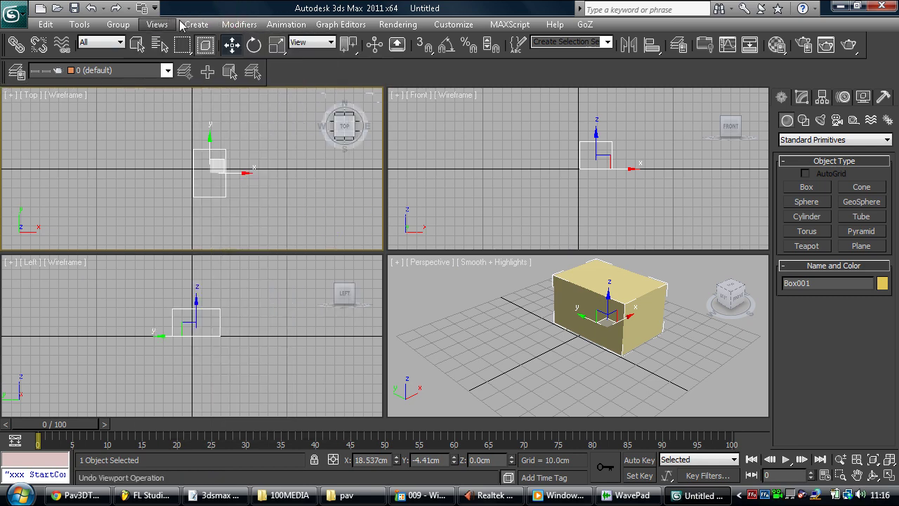
left_click(196, 23)
mouse_move(231, 26)
mouse_move(275, 28)
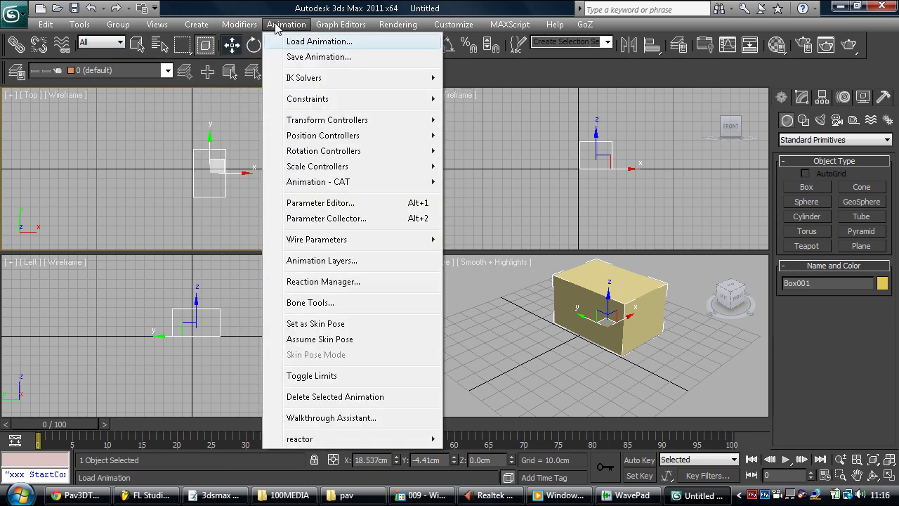
left_click(220, 14)
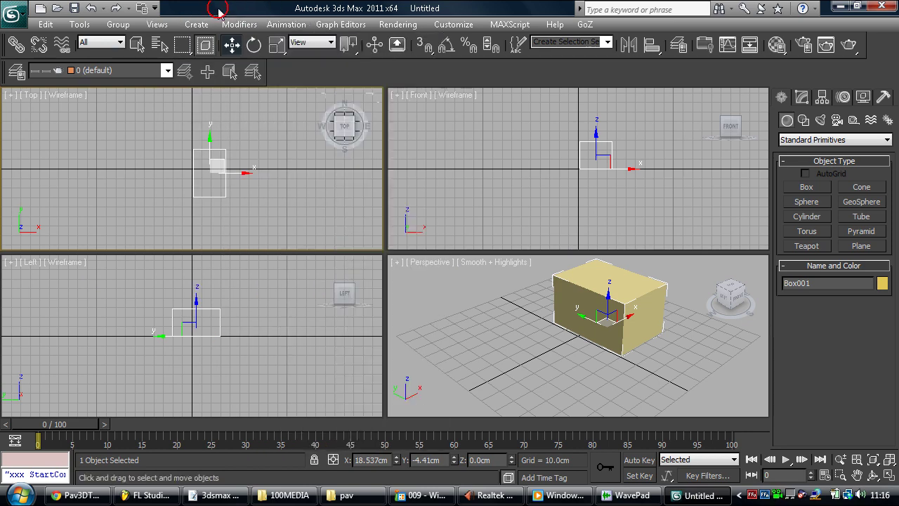
Move the box left along X, then shrink it uniformly to about 82%.
left_click_drag(611, 316, 484, 370)
left_click(254, 45)
left_click(276, 44)
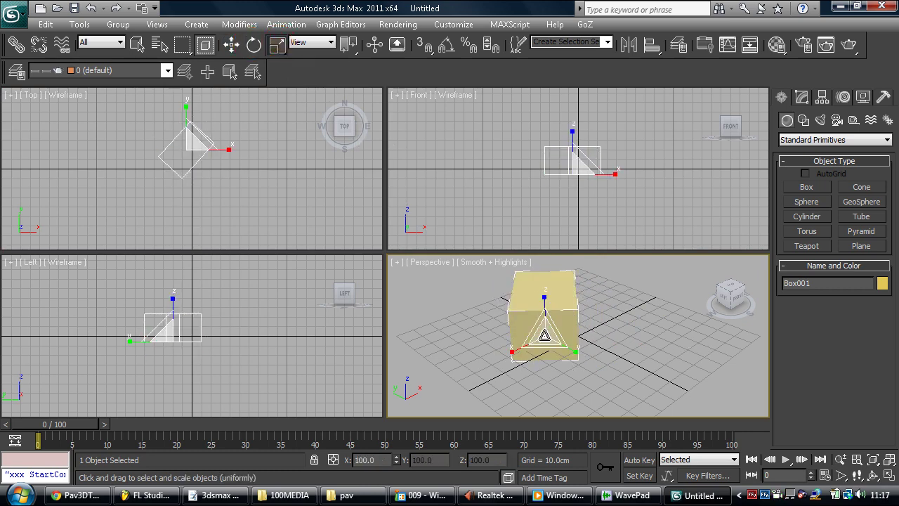
left_click_drag(541, 328, 562, 355)
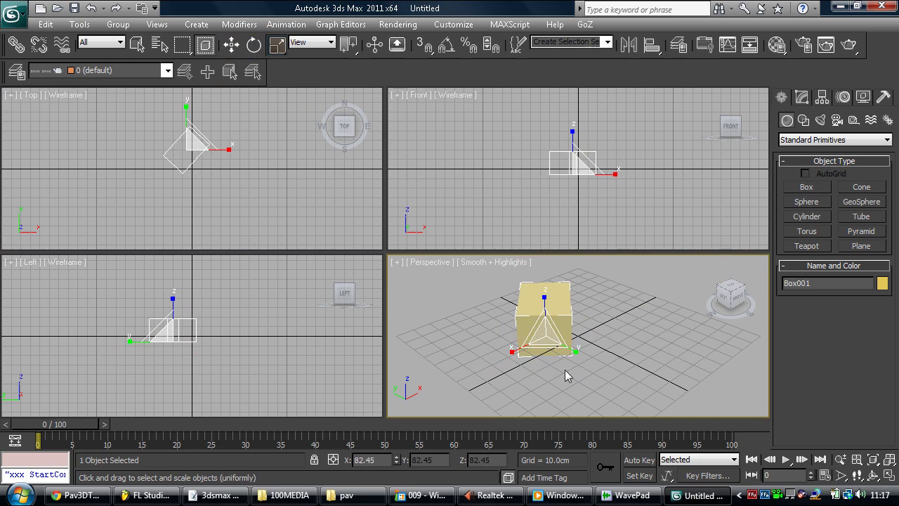
Toggle scaling between non-uniform and uniform modes, then switch to Select and Rotate.
key("r")
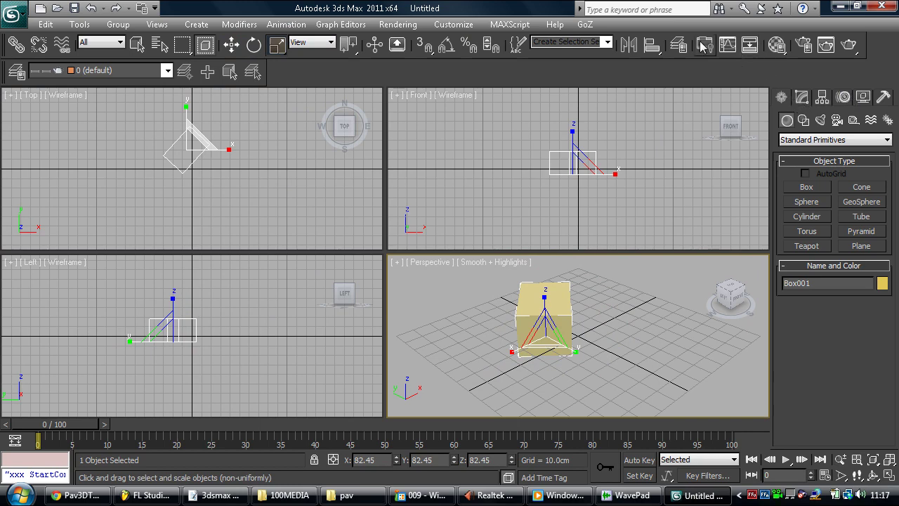
key("r")
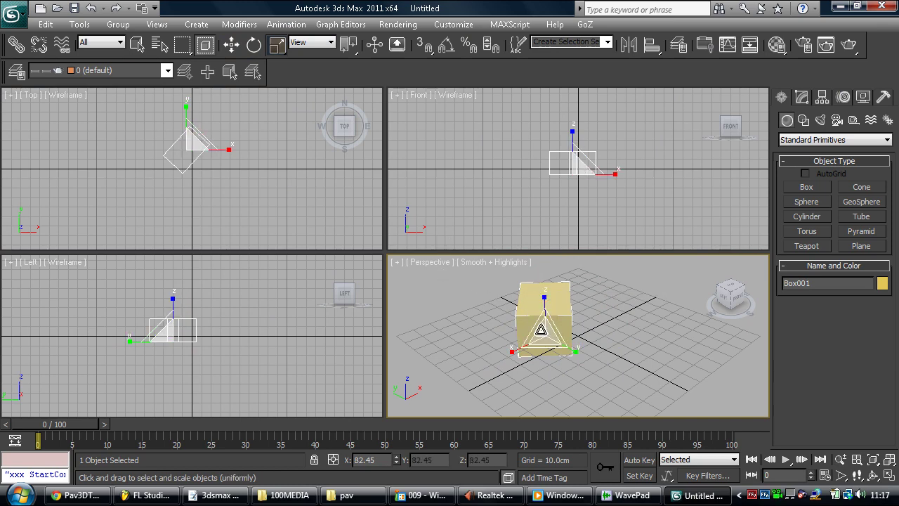
left_click(541, 286)
key("e")
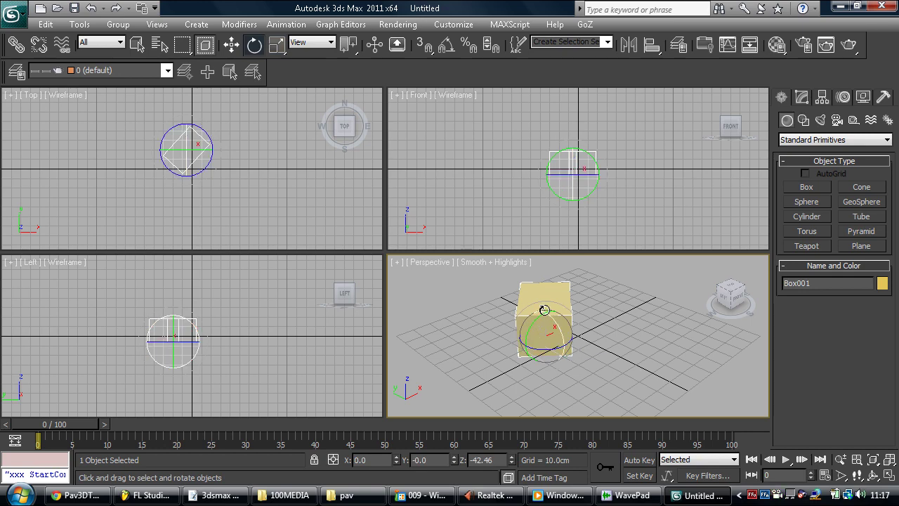
left_click(546, 288)
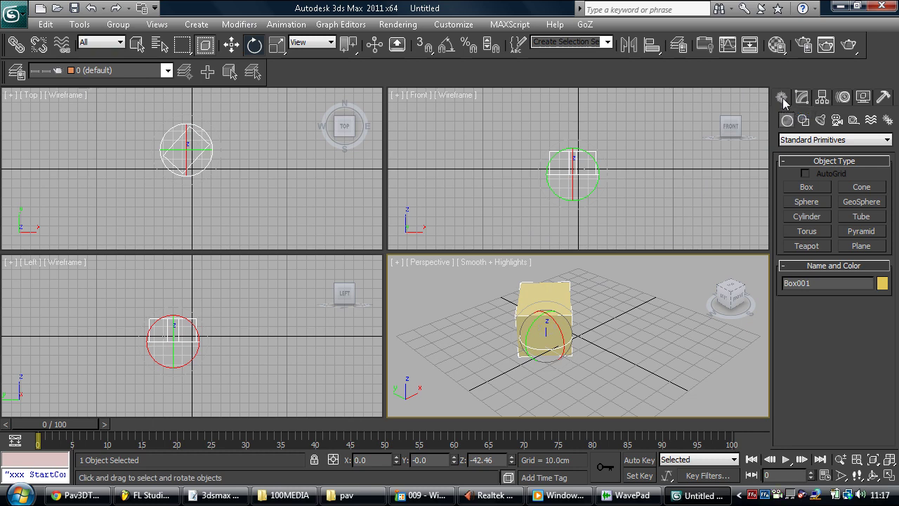
left_click(823, 98)
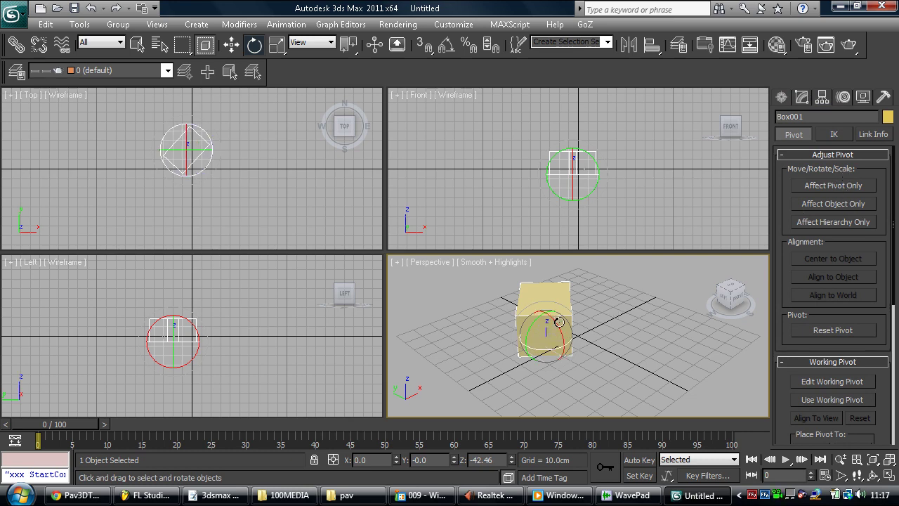
left_click(847, 328)
left_click(801, 97)
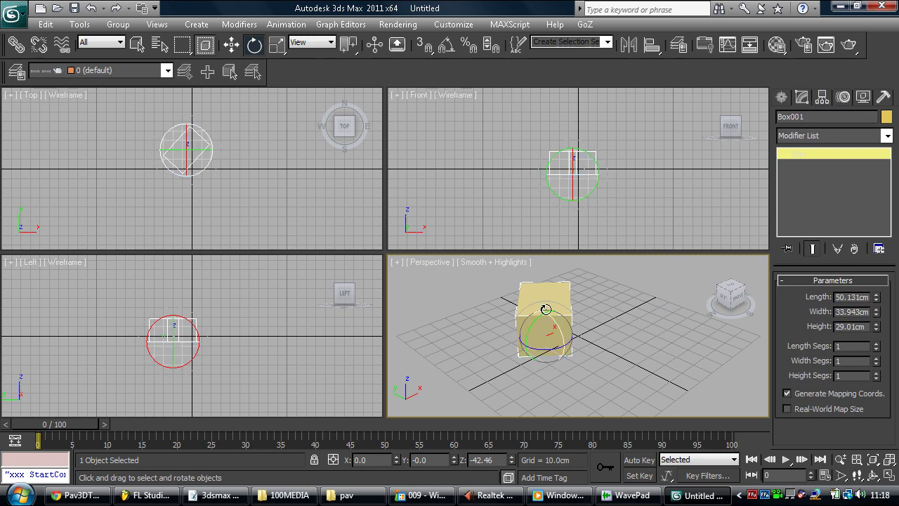
left_click(781, 97)
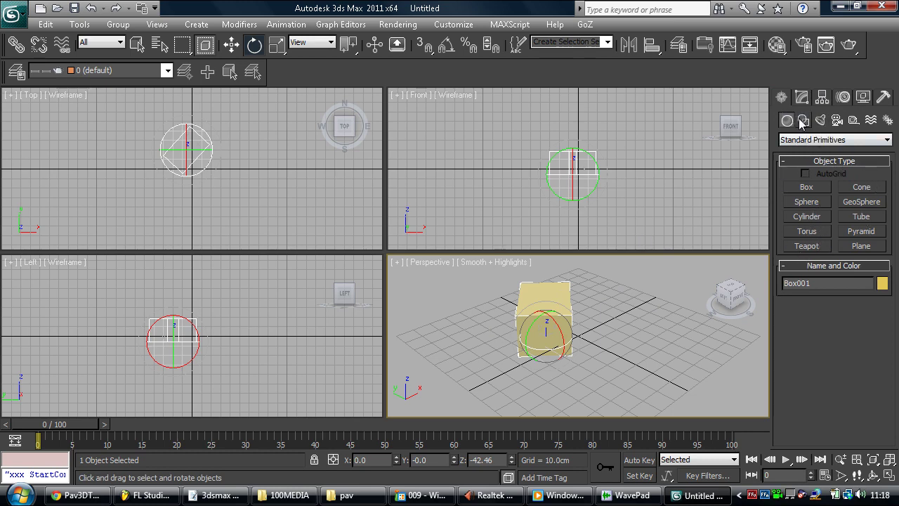
List the Shapes, Lights, Cameras, Helpers, Space Warps and Systems creation categories.
left_click(803, 120)
left_click(821, 119)
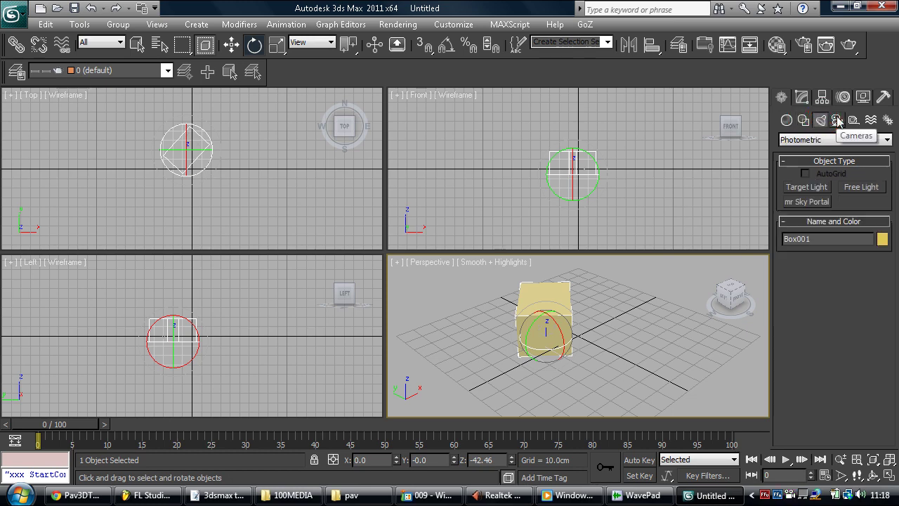
left_click(837, 120)
left_click(854, 120)
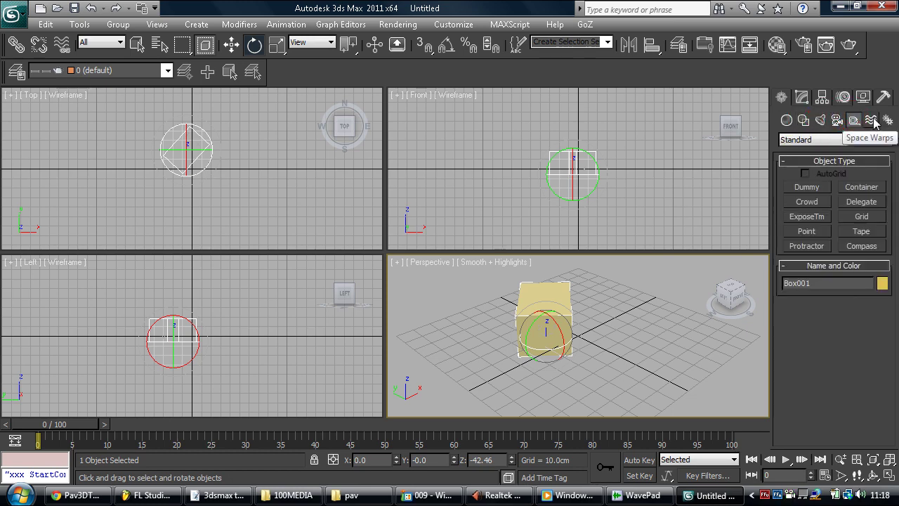
left_click(872, 121)
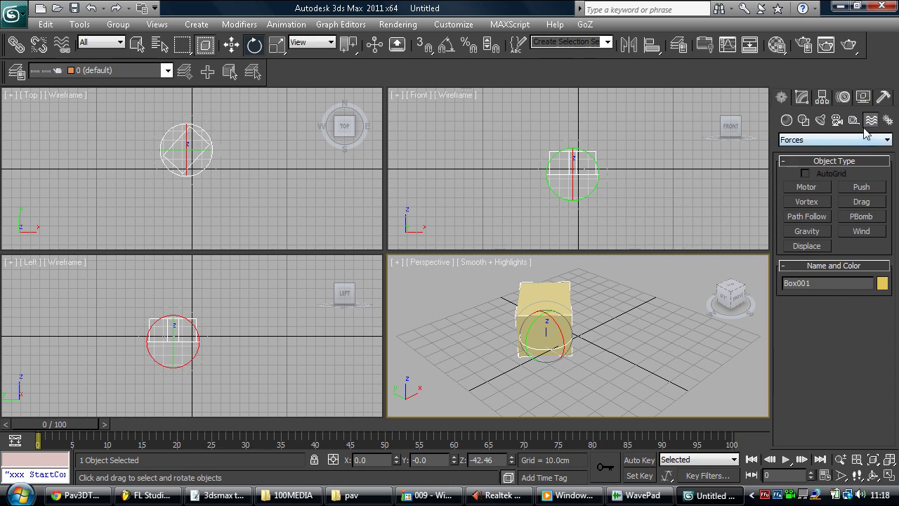
left_click(887, 121)
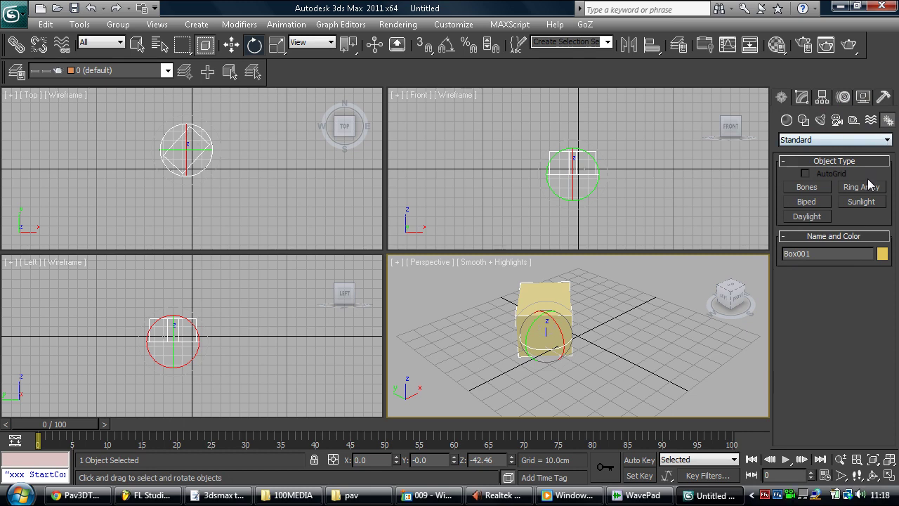
Drag out a Biped beside the box, undo it, and show Box001's Motion settings.
left_click(806, 202)
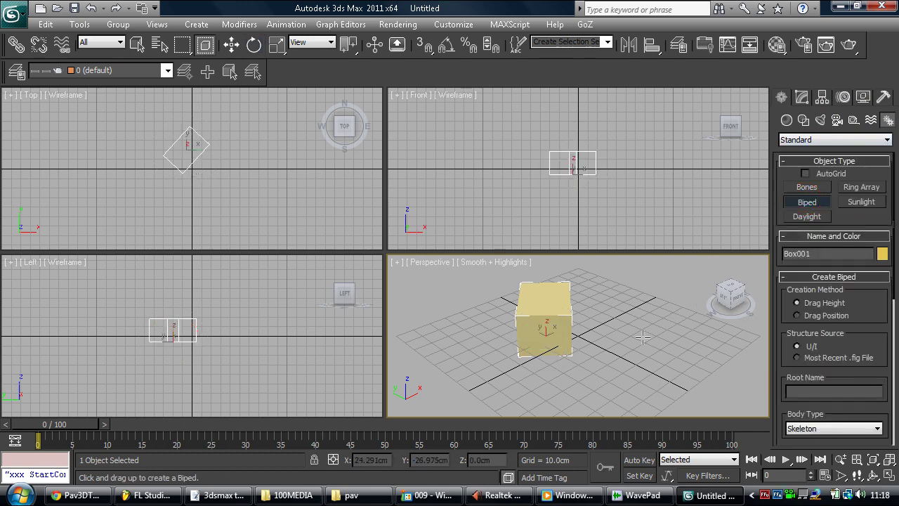
left_click_drag(610, 343, 647, 271)
key("ctrl+z")
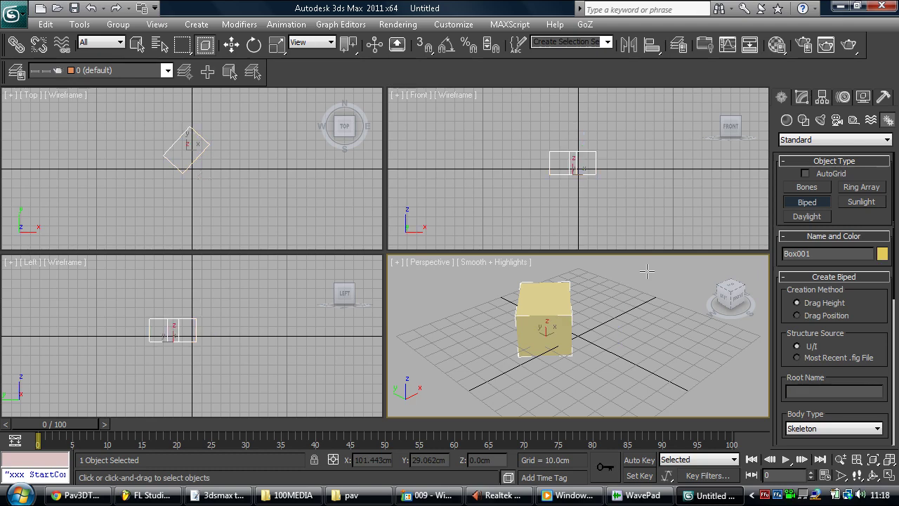
left_click(843, 98)
key("e")
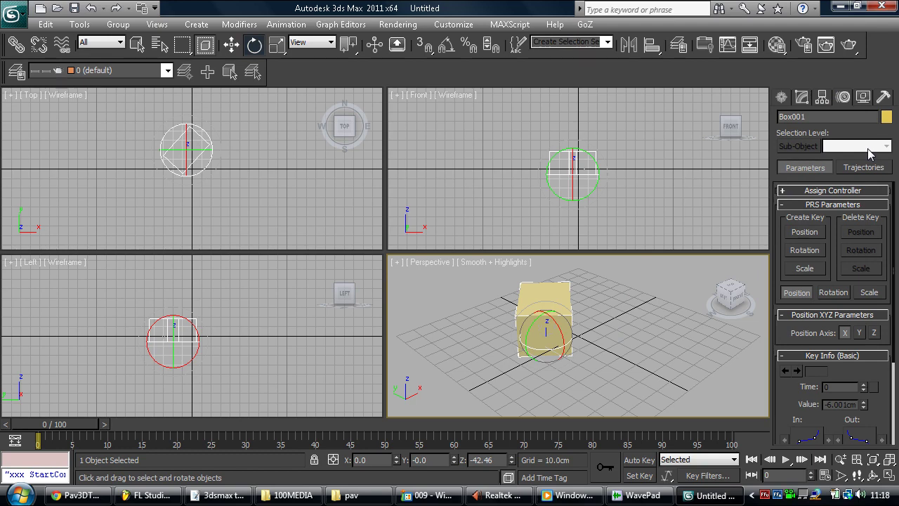
In the Display panel's Hide by Category, toggle Geometry hiding on and off repeatedly.
left_click(862, 97)
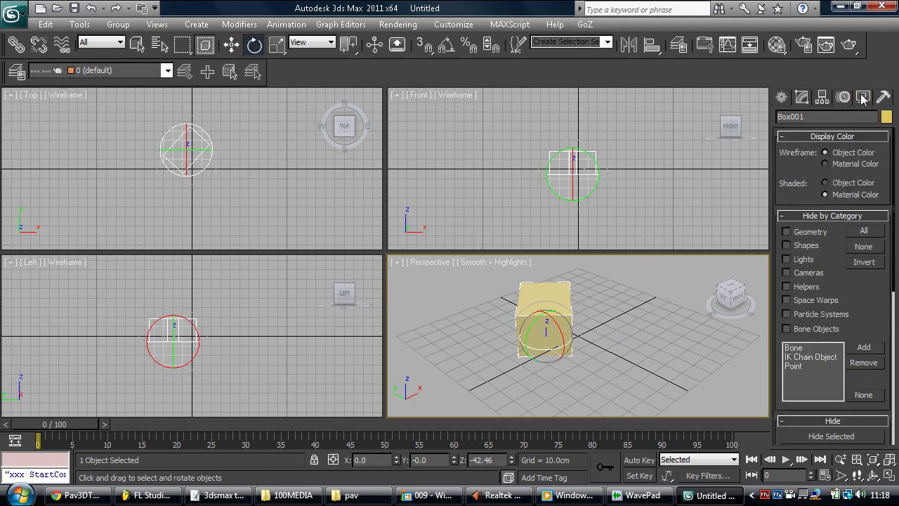
left_click(787, 259)
left_click(786, 232)
left_click(787, 232)
left_click(788, 232)
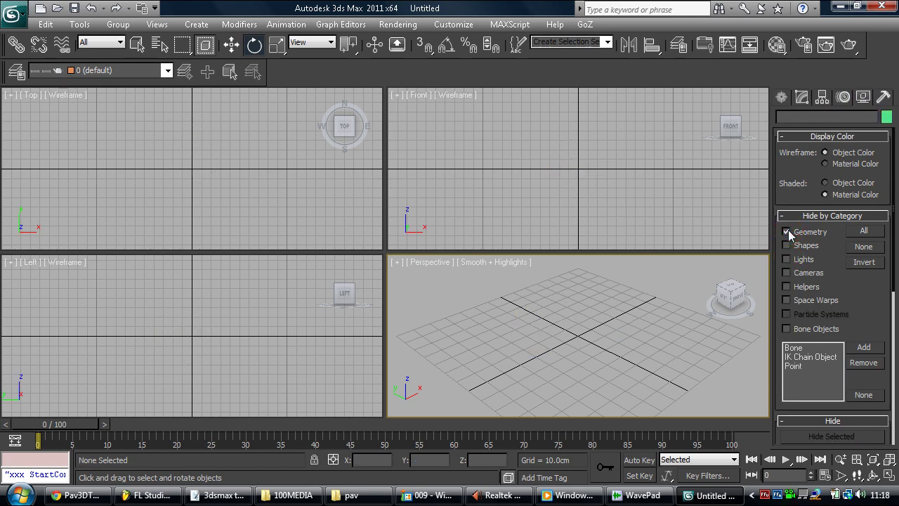
left_click(787, 232)
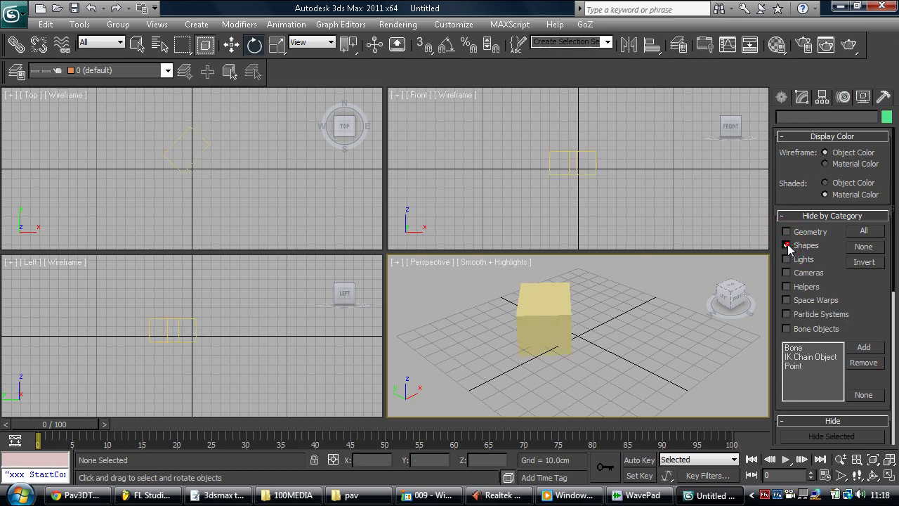
left_click(787, 232)
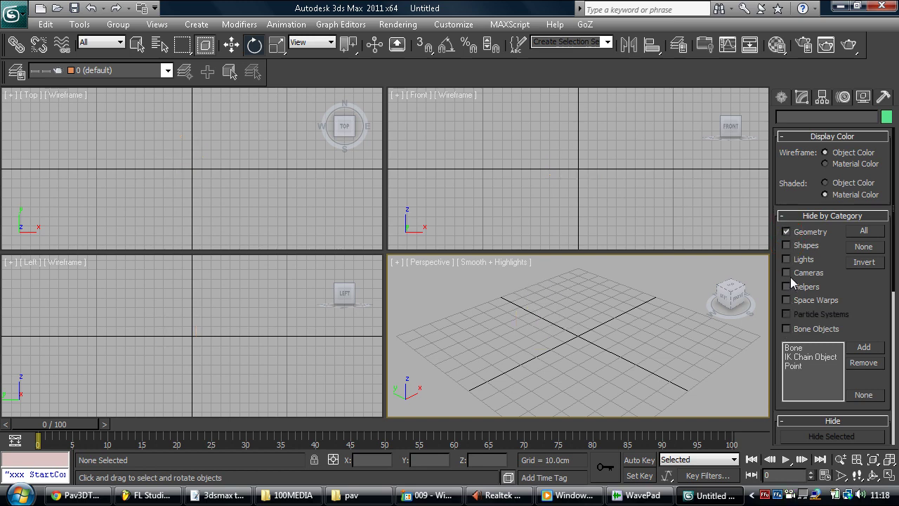
Hide lights and cameras, then unhide lights, geometry and cameras and return to Create.
left_click(786, 259)
left_click(787, 273)
left_click(786, 259)
left_click(787, 232)
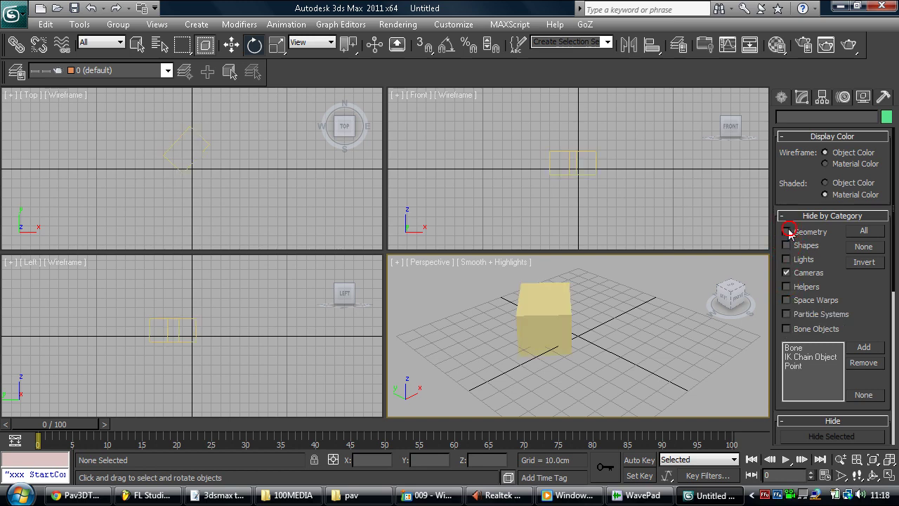
left_click(786, 272)
left_click(787, 97)
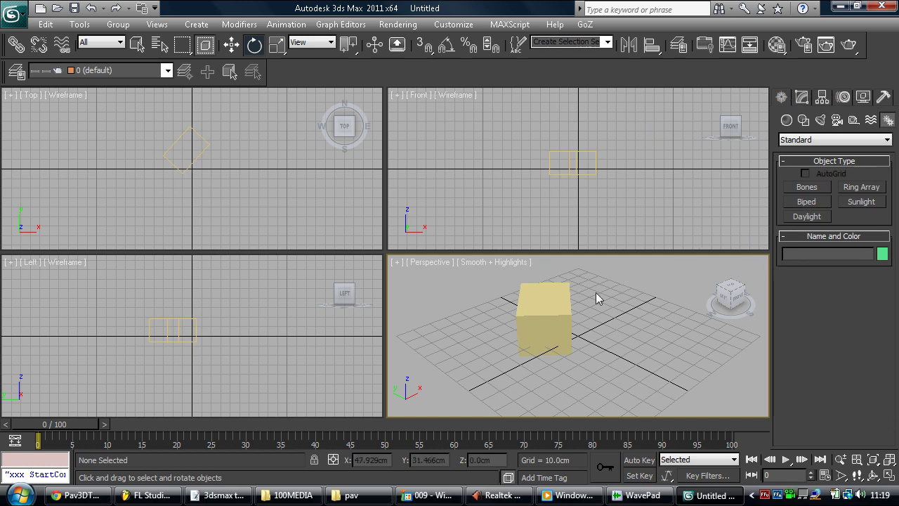
Dismiss the viewport quad menu, switch to Select Object (Q) and select Box001.
right_click(547, 294)
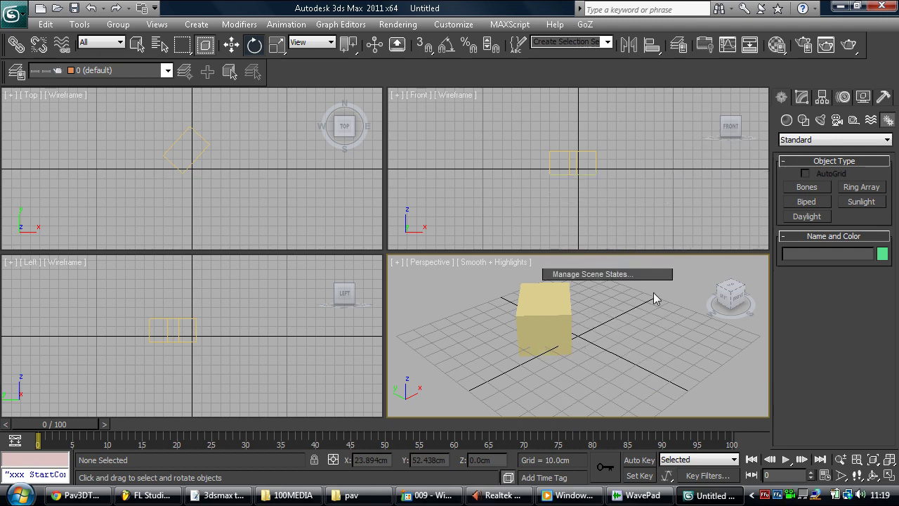
key("q")
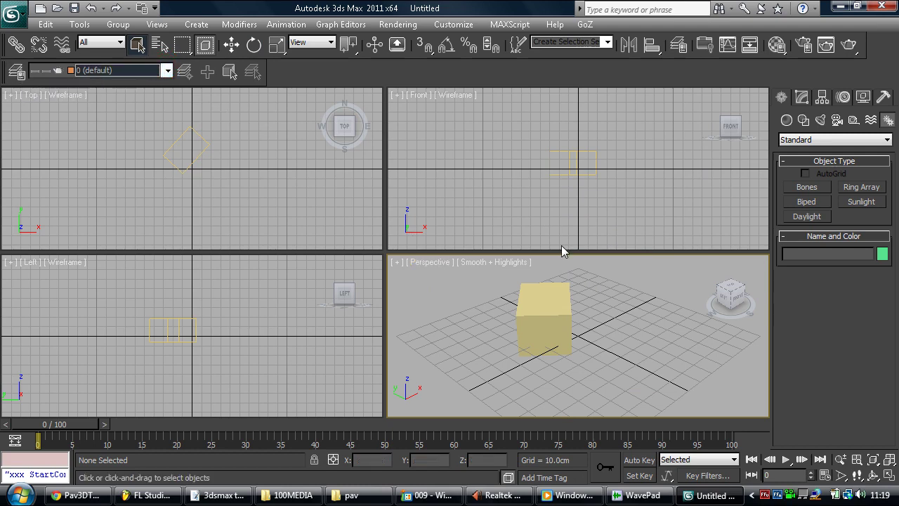
left_click(549, 304)
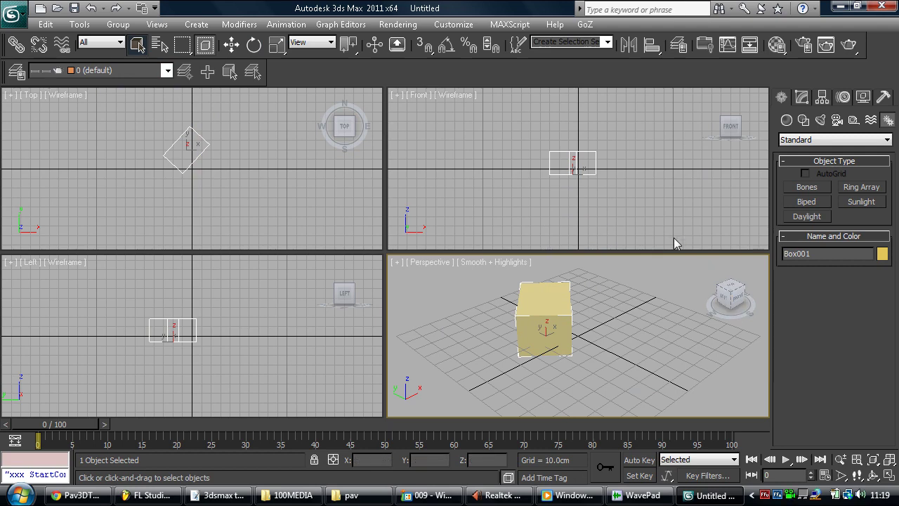
key("ctrl+w")
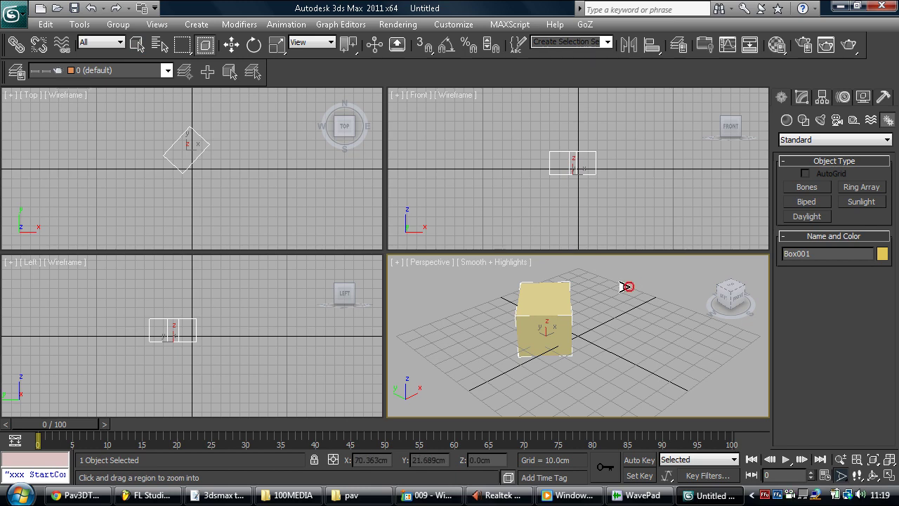
Deselect the box and toggle the Perspective viewport between maximized and four-view layout.
left_click(231, 44)
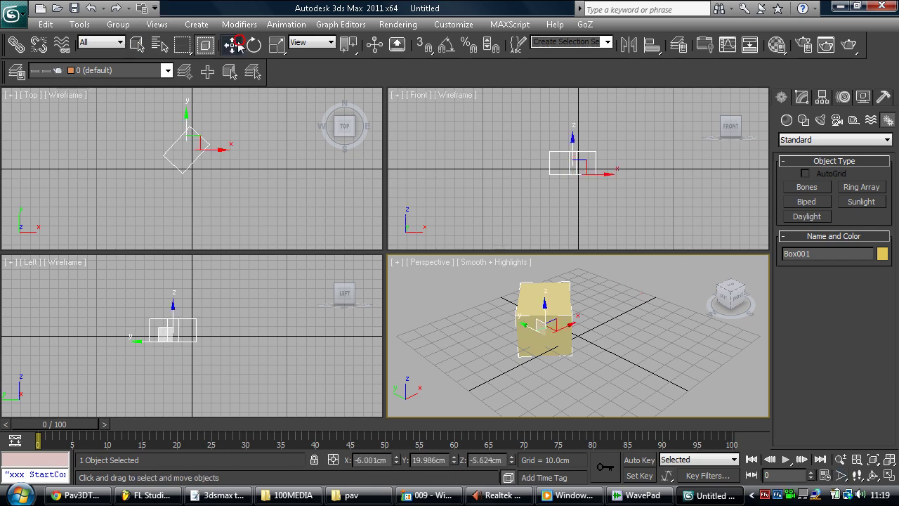
left_click(464, 319)
key("ctrl+w")
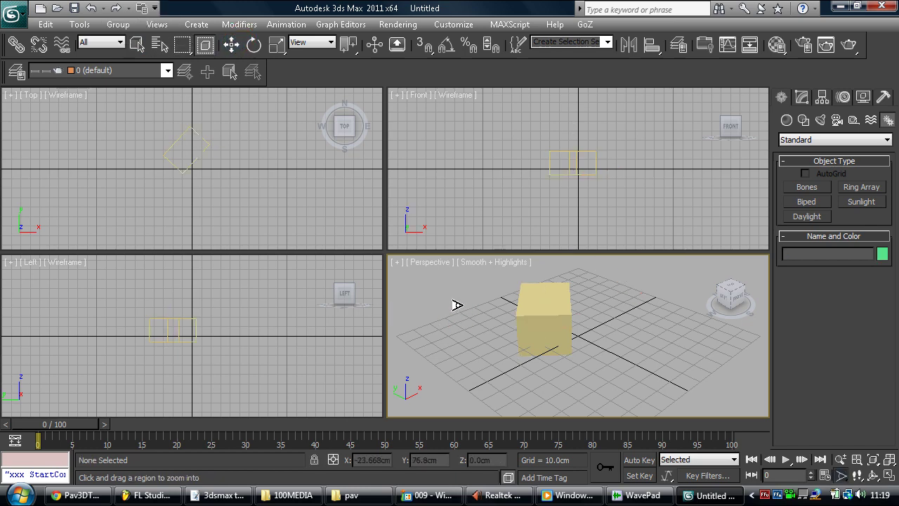
key("alt+w")
key("alt+w")
key("alt+w")
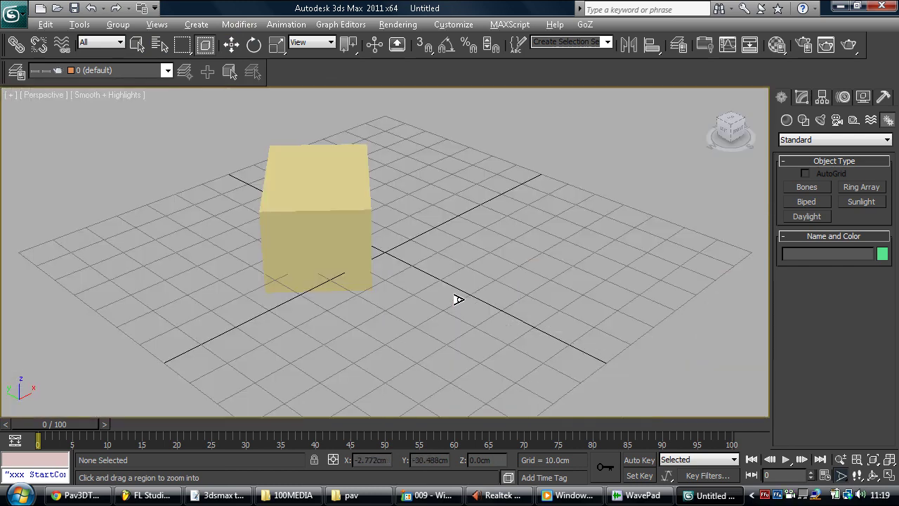
key("alt+w")
key("alt+w")
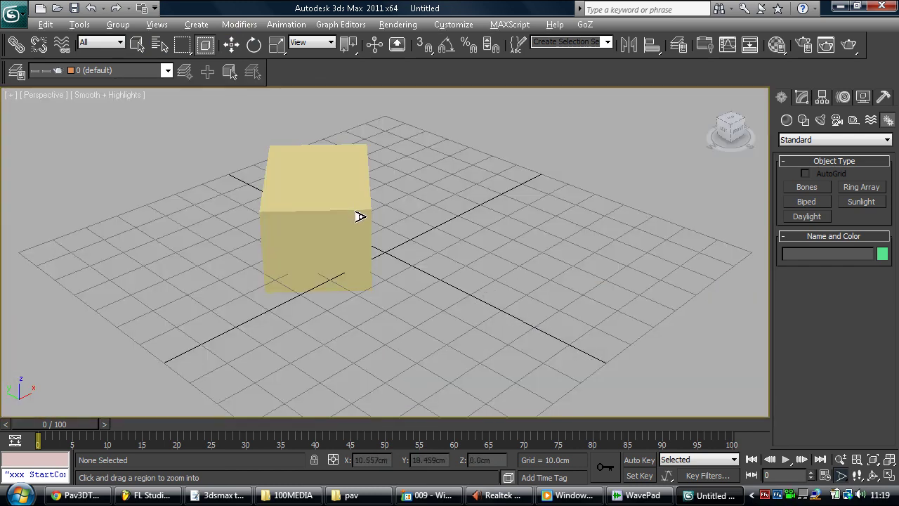
key("alt+w")
Maximize the Perspective view, then pan and zoom it closer on the box.
scroll(486, 286, "down", 2)
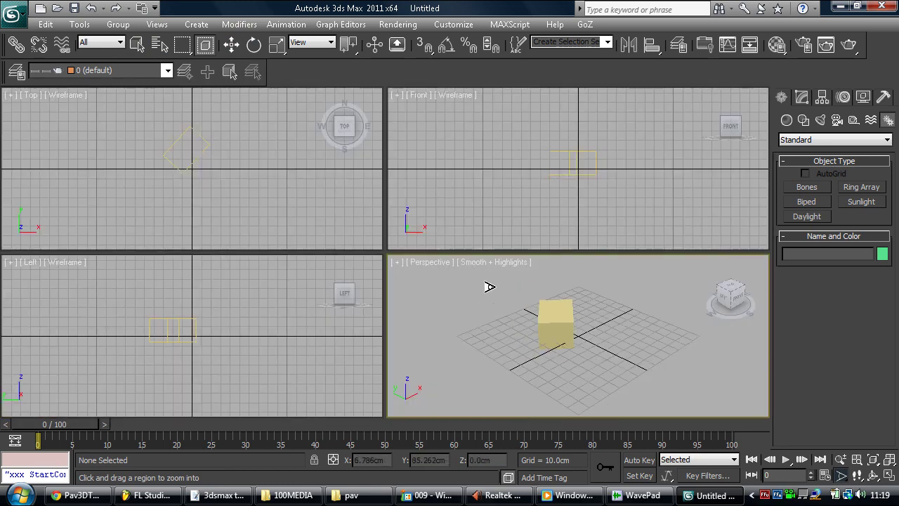
scroll(486, 286, "up", 2)
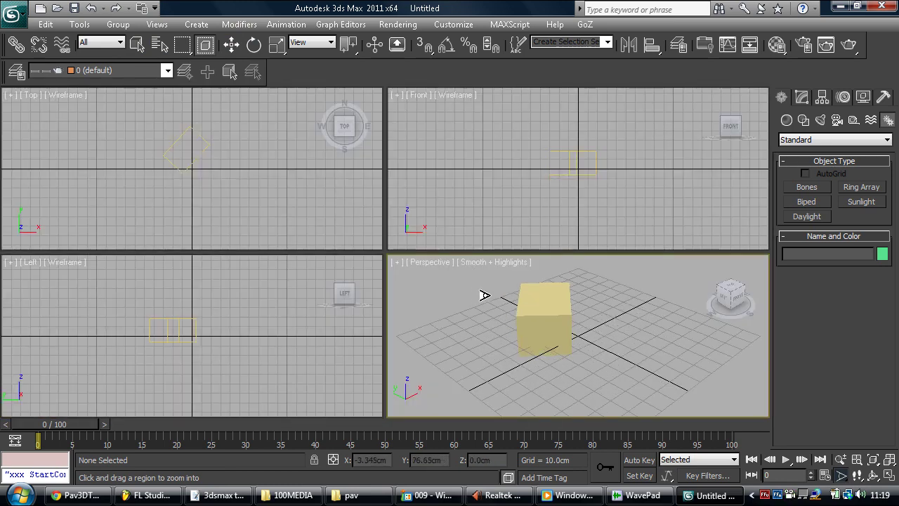
middle_click_drag(492, 291, 465, 308)
key("alt+w")
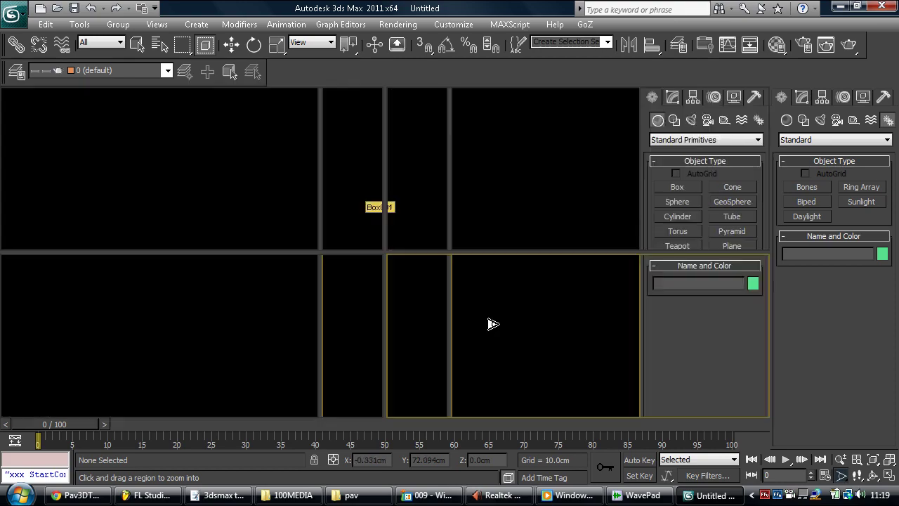
middle_click_drag(261, 223, 379, 201)
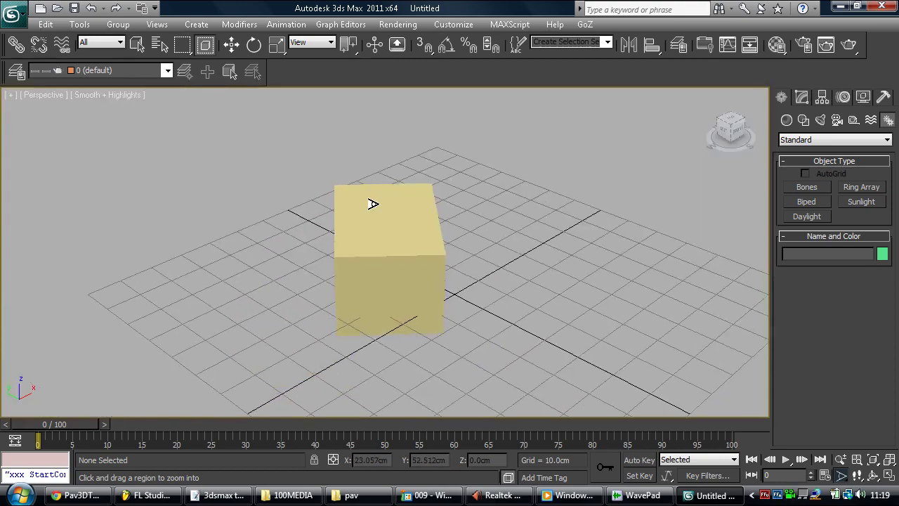
scroll(363, 234, "down", 8)
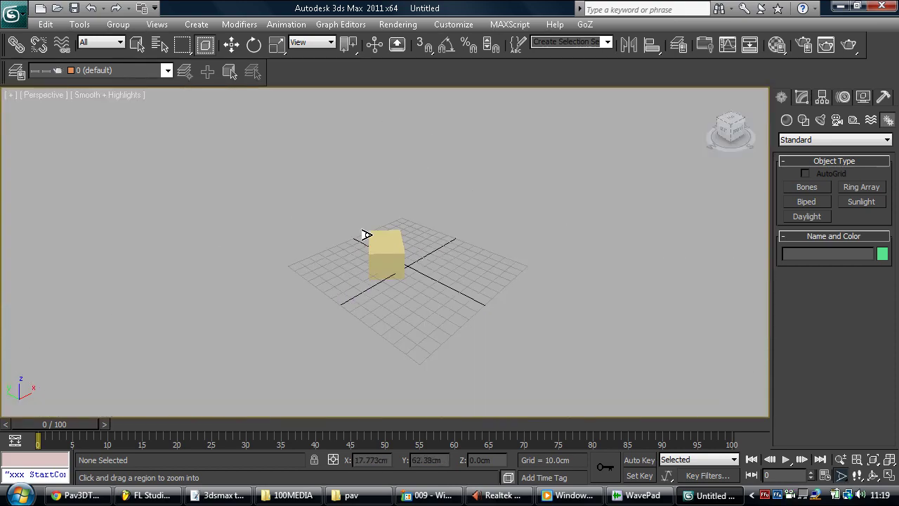
scroll(271, 217, "up", 15)
scroll(300, 225, "down", 7)
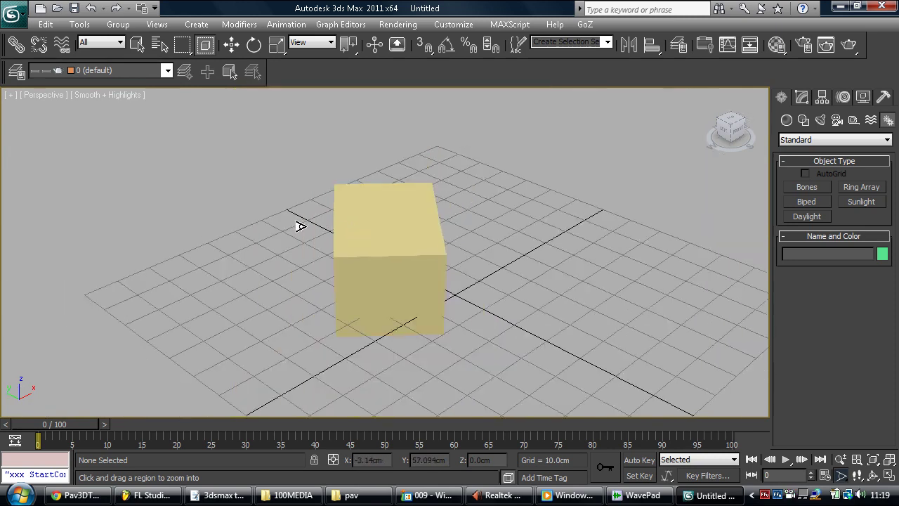
key("w")
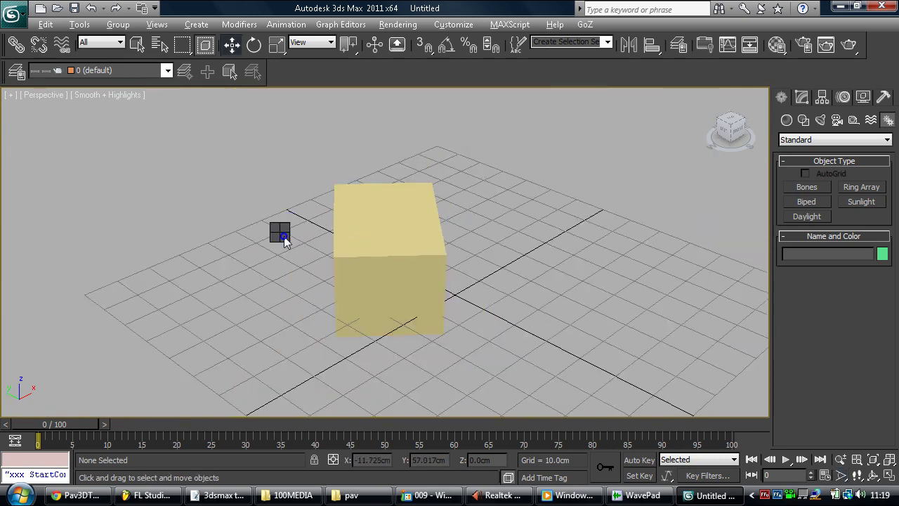
left_click(268, 235)
left_click(267, 231)
Pan, orbit around Box001, and zoom out so the box appears smaller from another side.
left_click(250, 214)
middle_click_drag(293, 241, 374, 272)
scroll(287, 256, "down", 5)
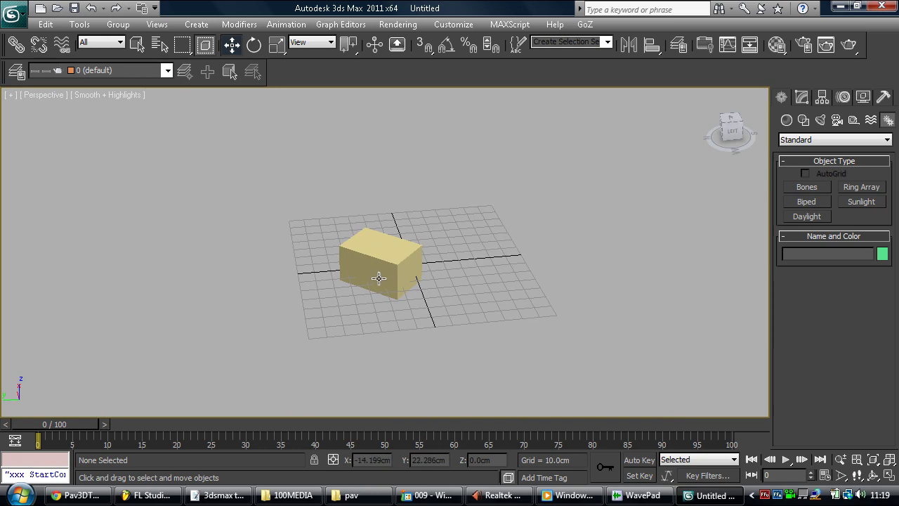
middle_click_drag(315, 267, 476, 257, "alt")
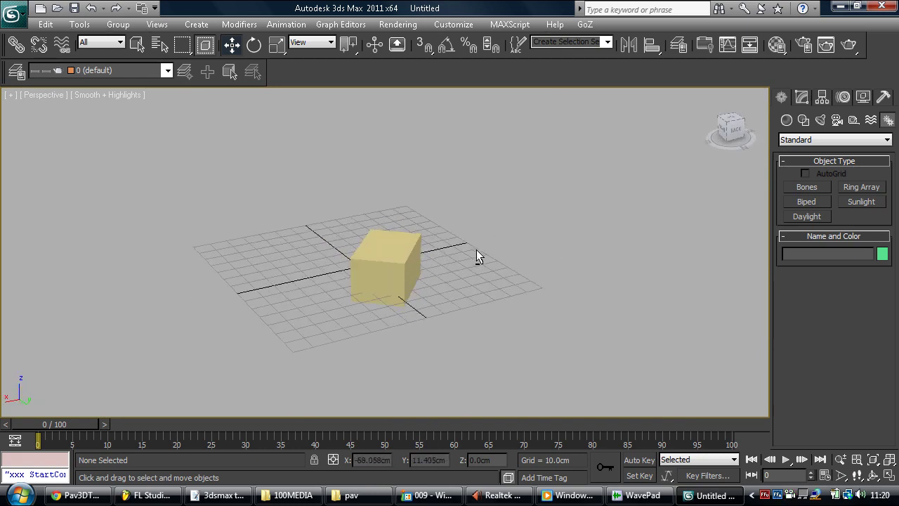
scroll(477, 252, "up", 3)
scroll(478, 253, "down", 7)
scroll(480, 245, "up", 5)
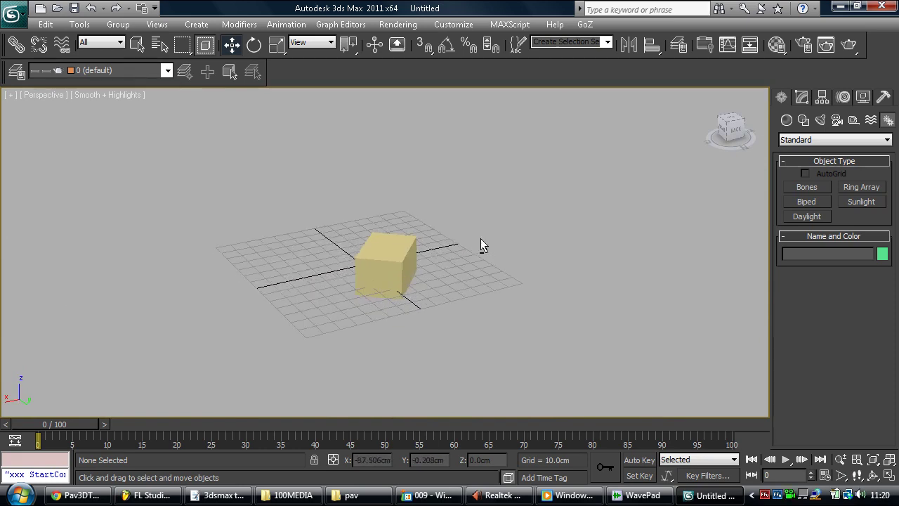
scroll(480, 244, "up", 3)
scroll(482, 243, "down", 2)
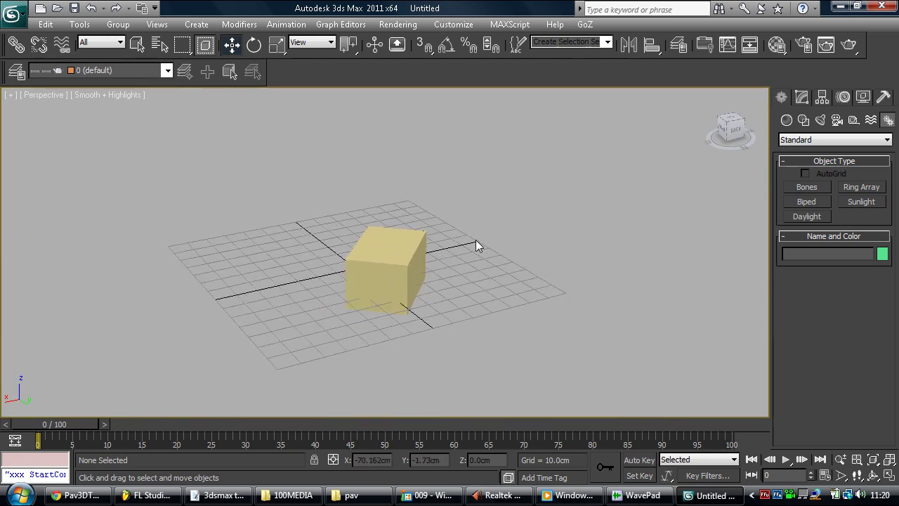
left_click(476, 238)
scroll(506, 207, "down", 4)
scroll(507, 208, "up", 3)
scroll(507, 209, "up", 2)
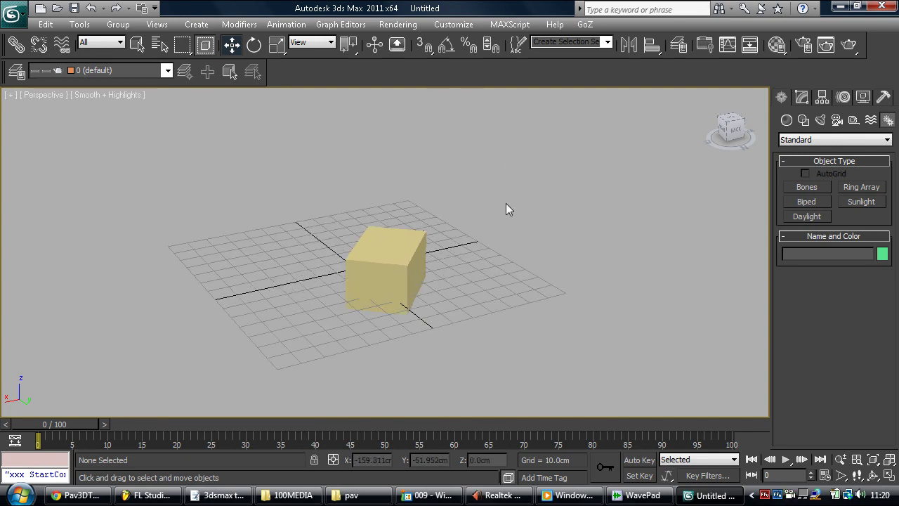